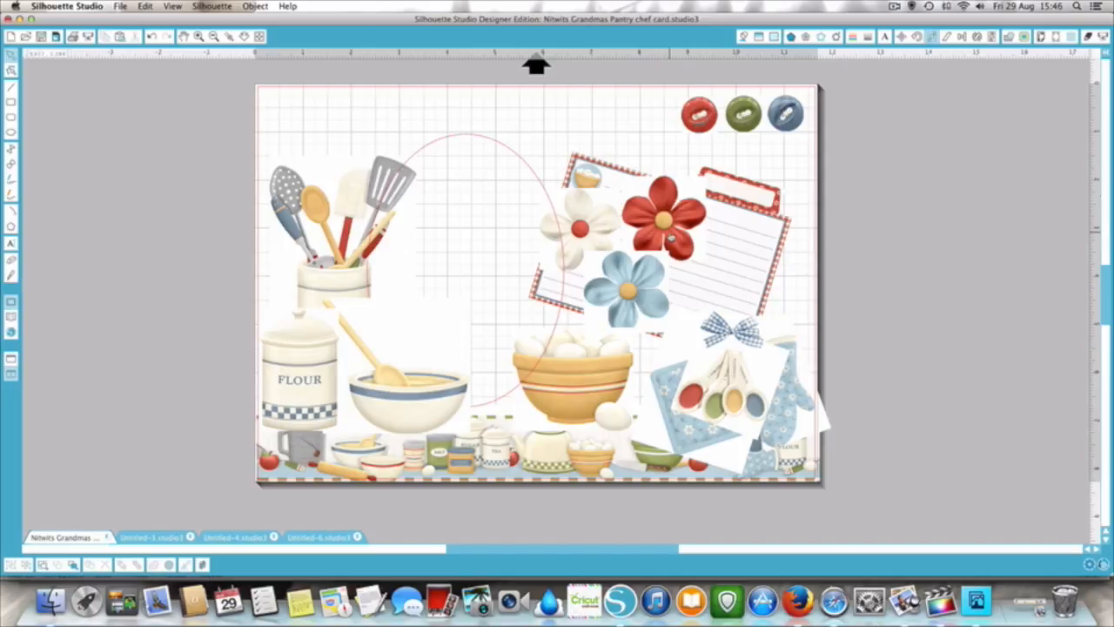
- Create a new document and copy the red button from the chef card document into it
scroll(670, 239, "right", 1)
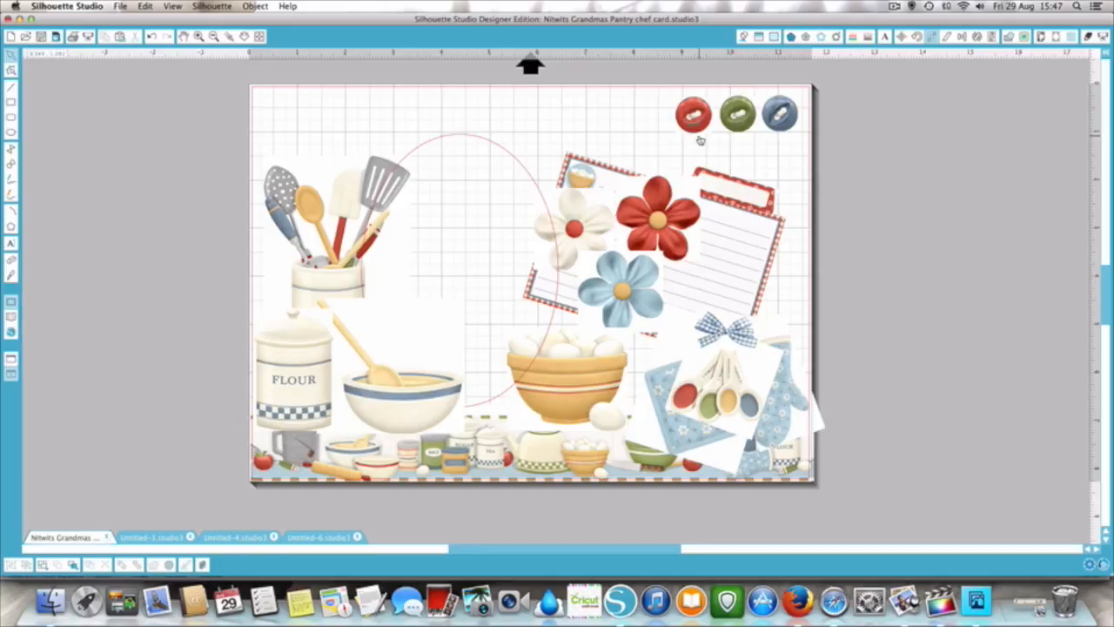
left_click(11, 36)
left_click(65, 537)
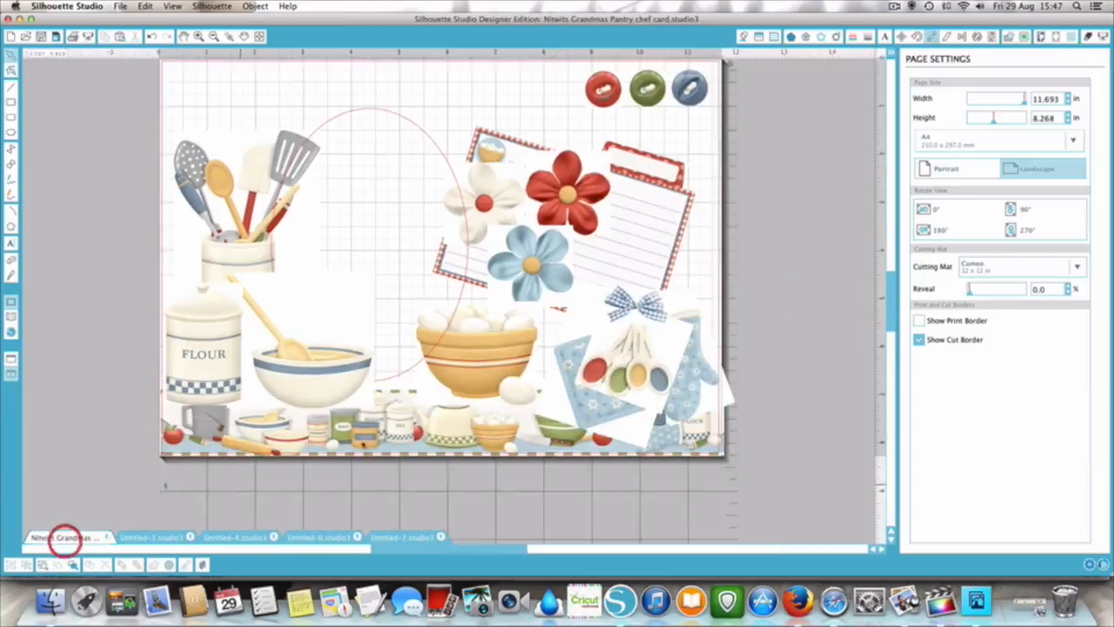
right_click(596, 113)
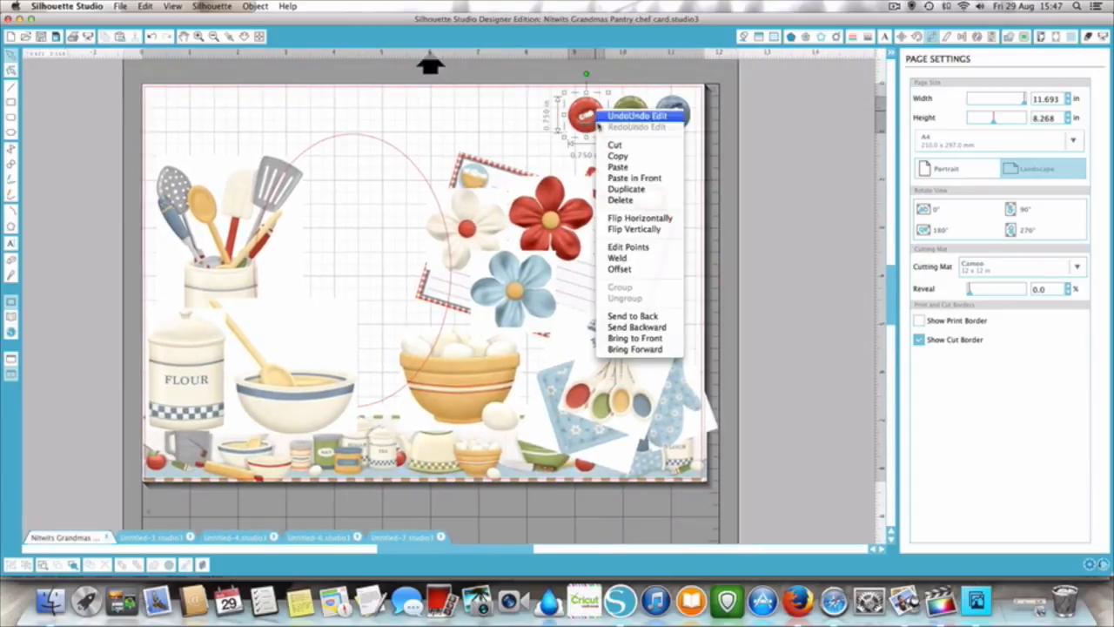
left_click(617, 156)
left_click(402, 537)
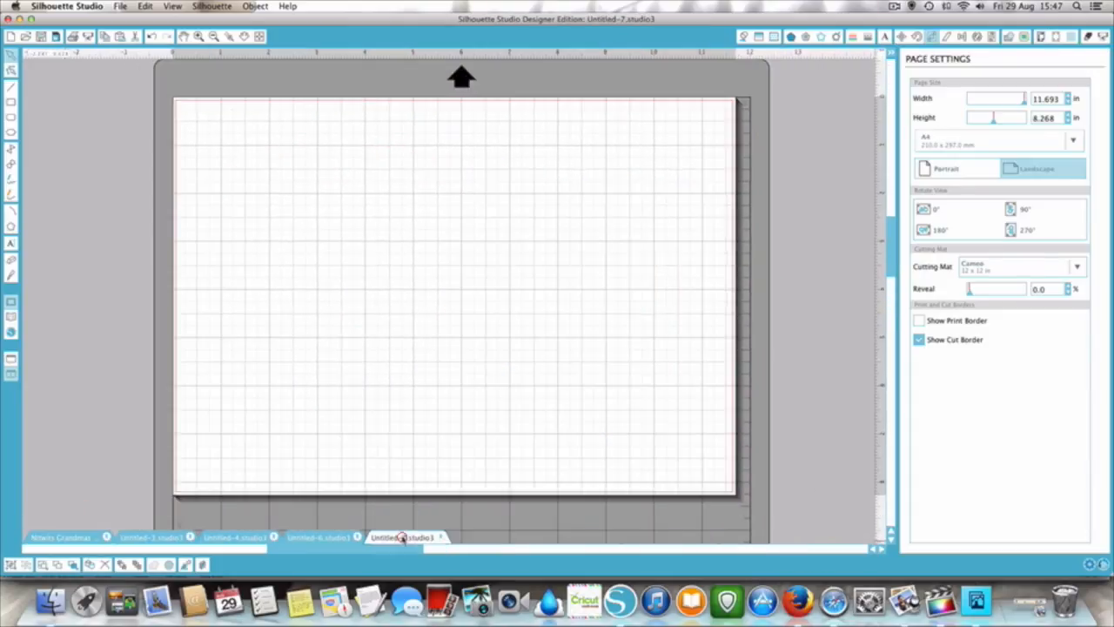
right_click(335, 215)
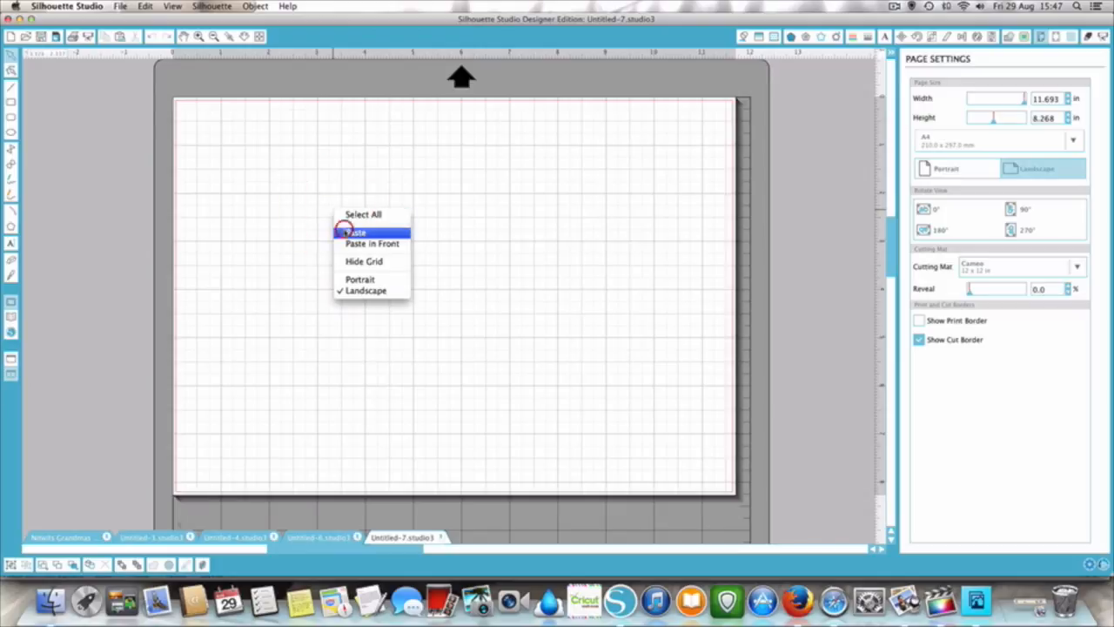
left_click(356, 232)
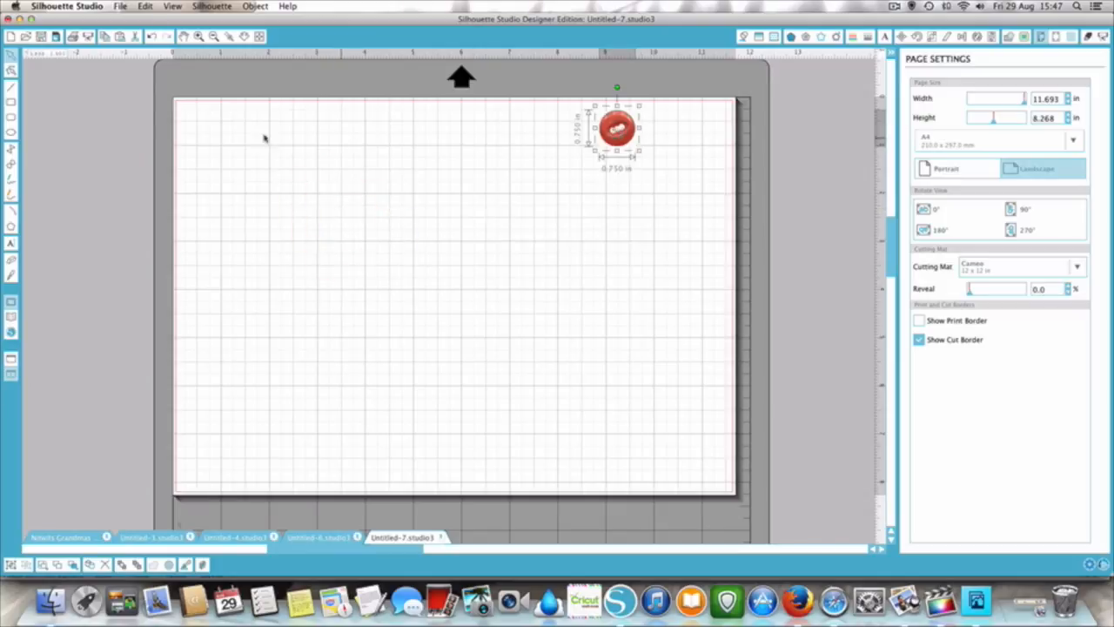
- Select a trace area about 0.93 by 1.02 in around the red button
scroll(487, 196, "up", 3)
scroll(487, 196, "right", 4)
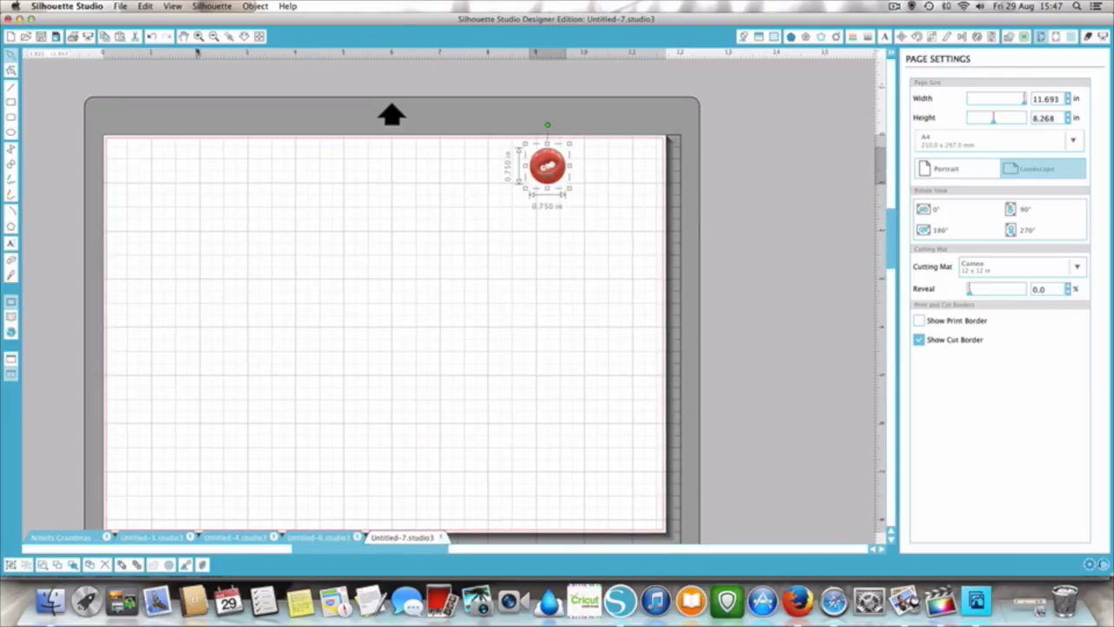
left_click(198, 36)
scroll(326, 143, "up", 8)
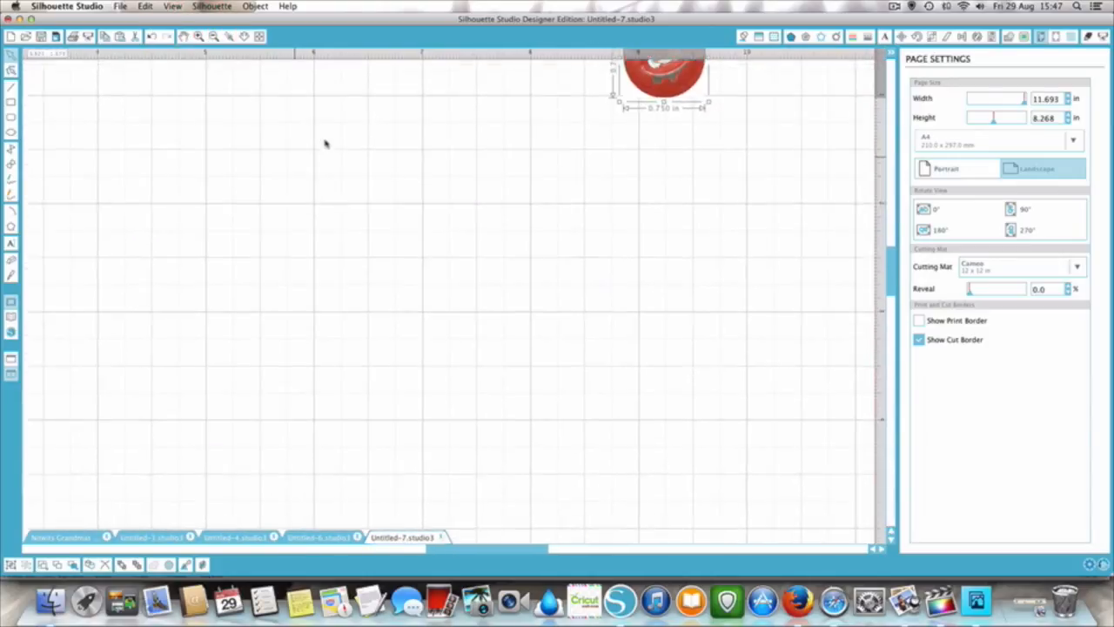
scroll(325, 144, "right", 4)
scroll(326, 144, "right", 8)
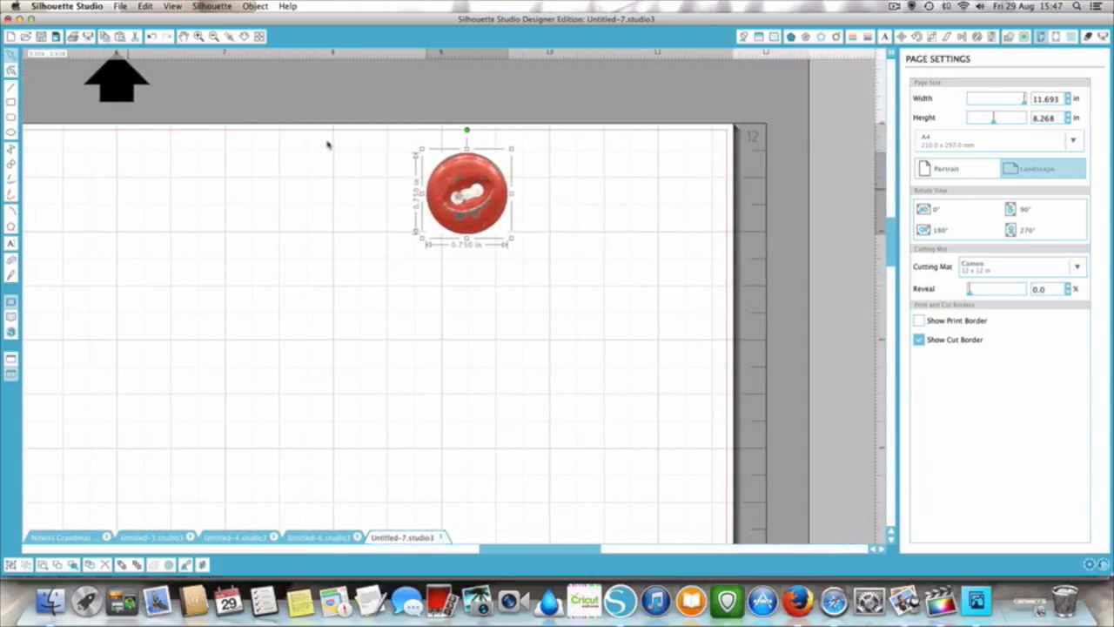
left_click(681, 252)
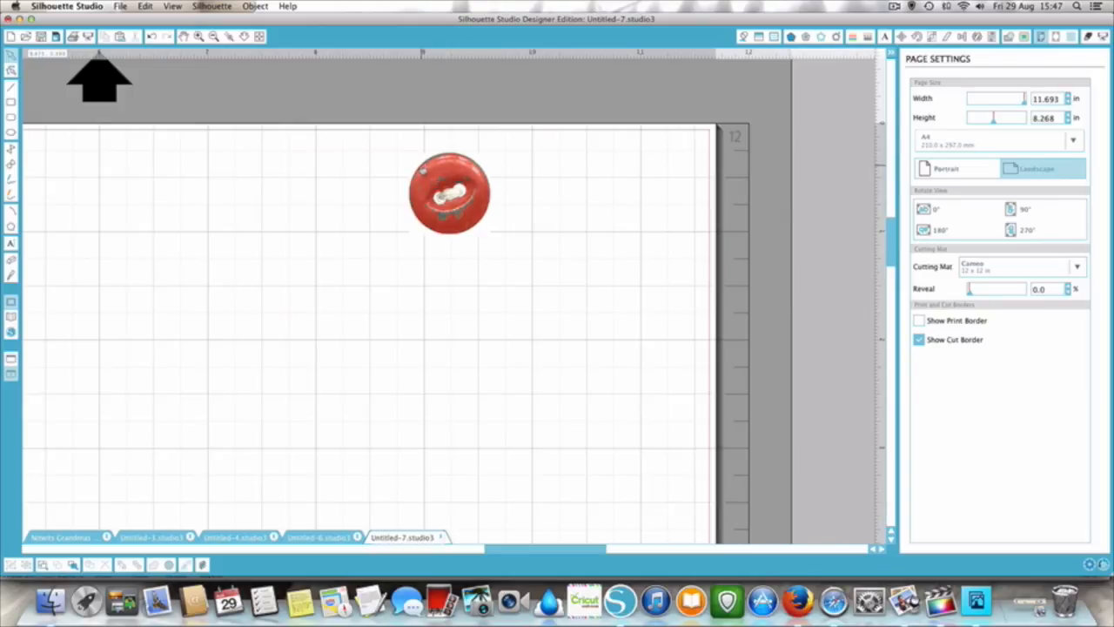
left_click(1027, 37)
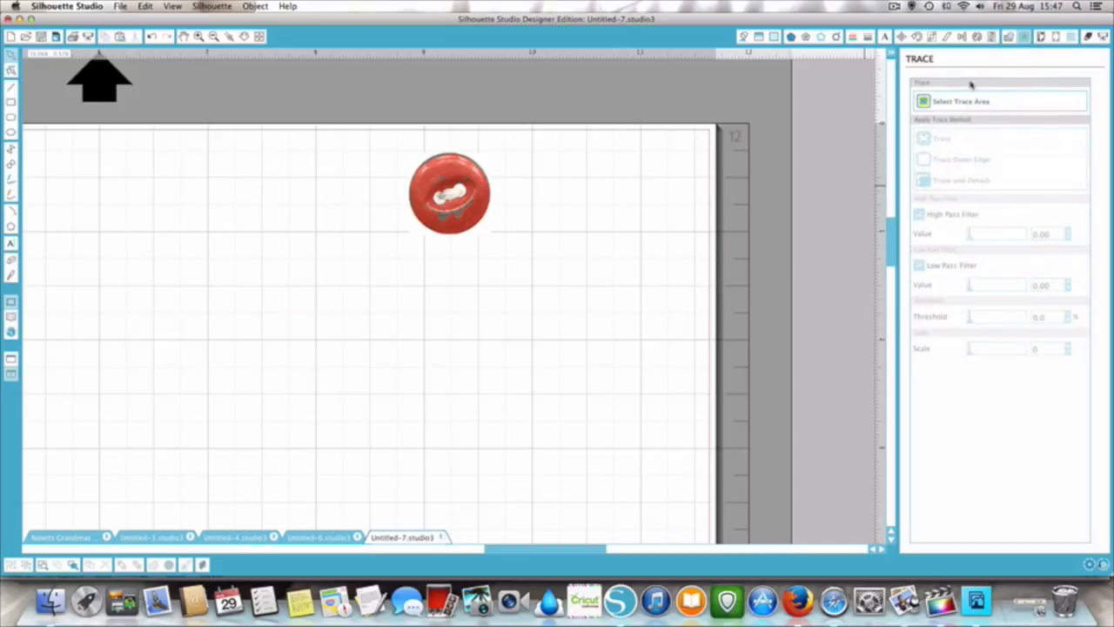
left_click(922, 102)
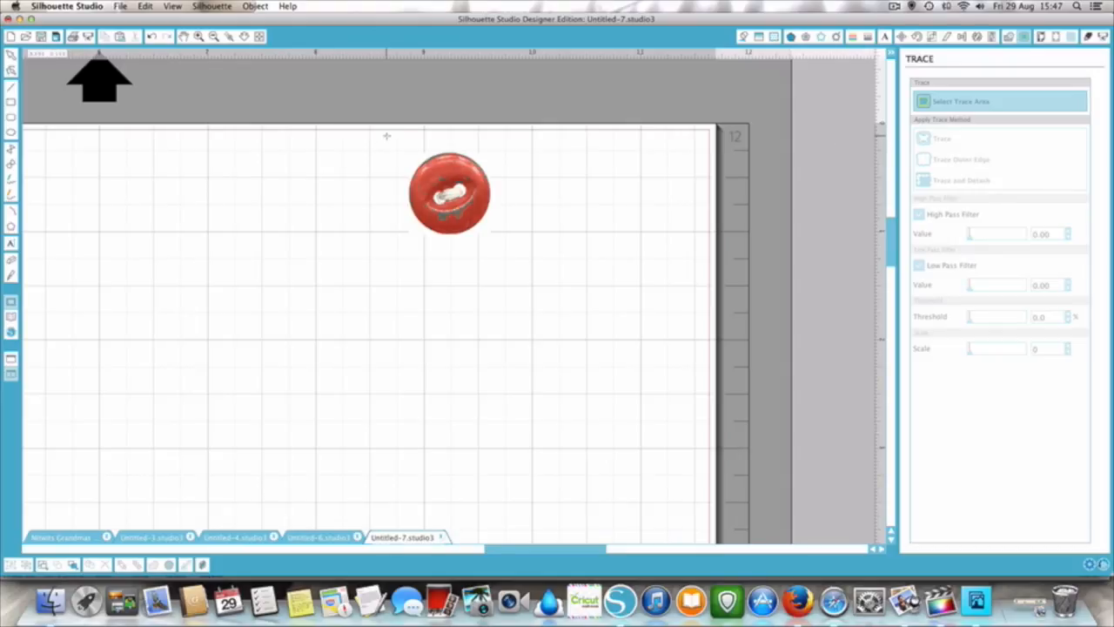
mouse_move(397, 139)
left_mouse_down()
mouse_move(412, 178)
mouse_move(397, 216)
mouse_move(427, 248)
mouse_move(500, 250)
left_mouse_up()
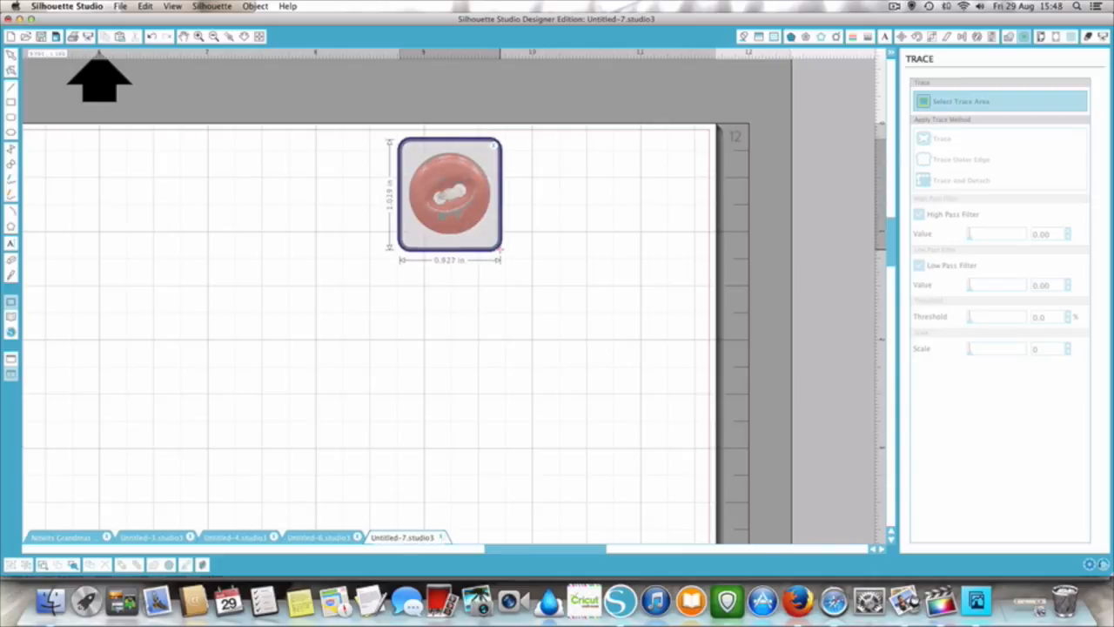
left_click_drag(501, 249, 500, 250)
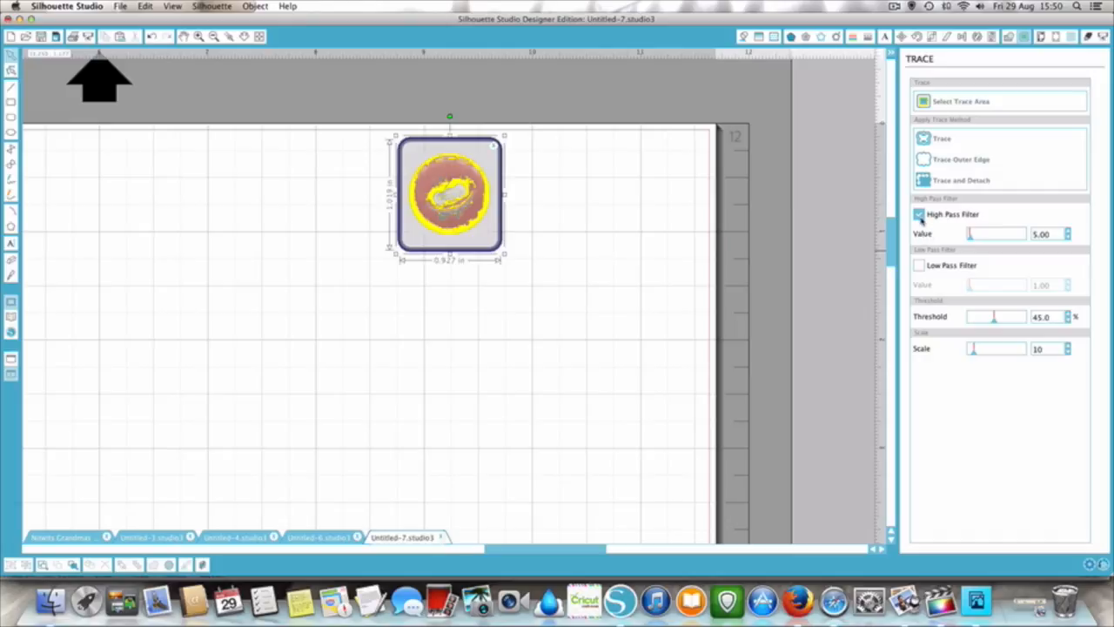
- Try High Pass Filter values of 38 and 13 on the button trace, comparing the Low Pass Filter on and off
mouse_move(971, 237)
left_mouse_down()
mouse_move(987, 241)
mouse_move(974, 233)
left_mouse_up()
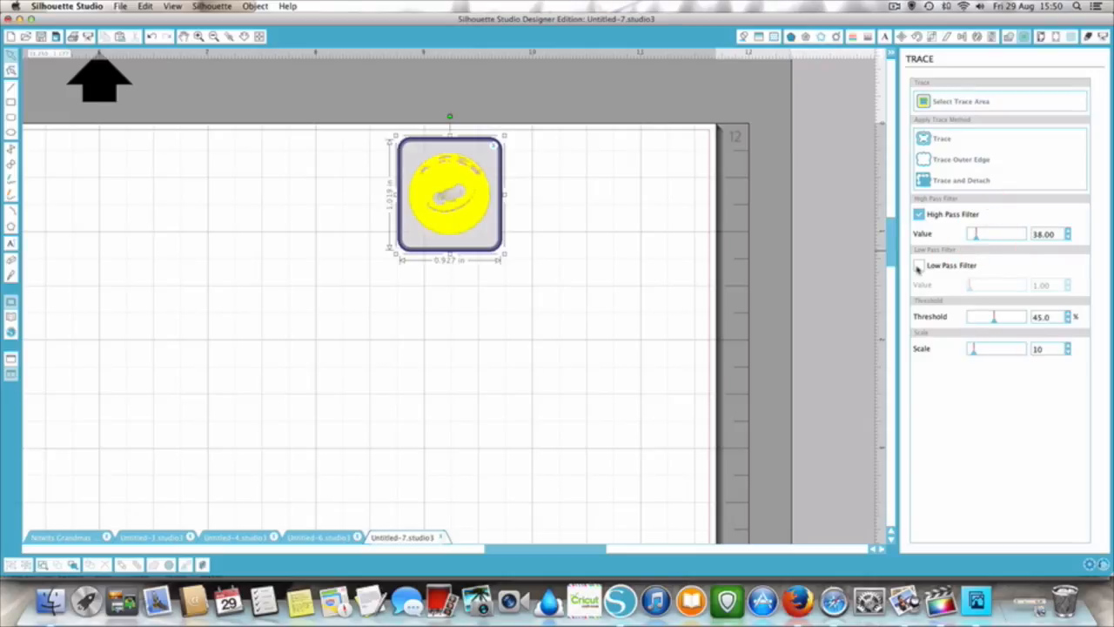
left_click(917, 267)
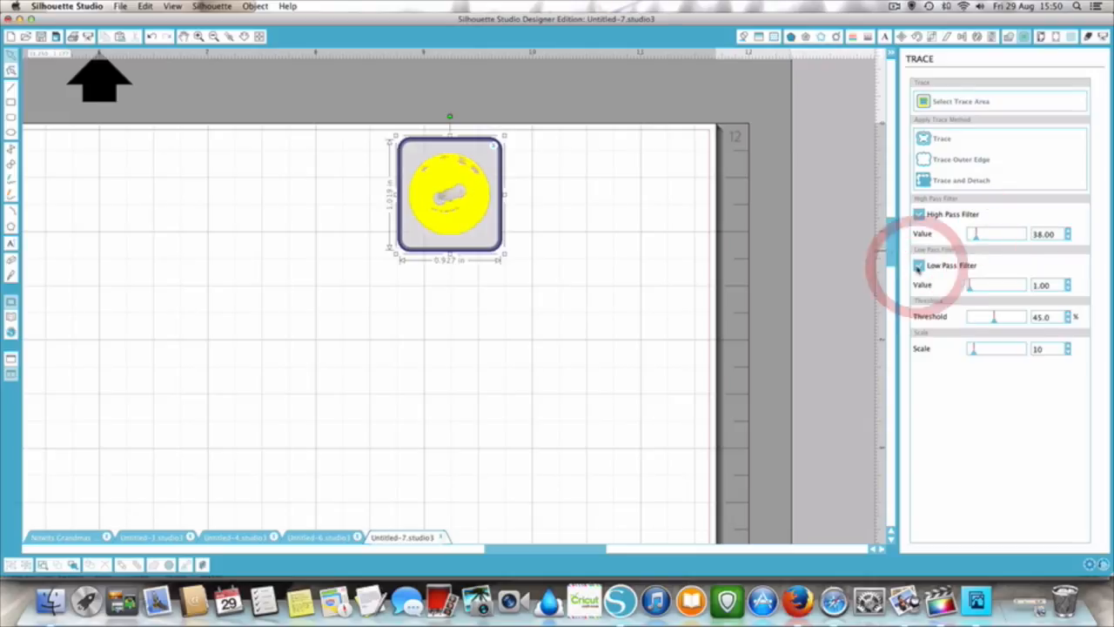
left_click(917, 268)
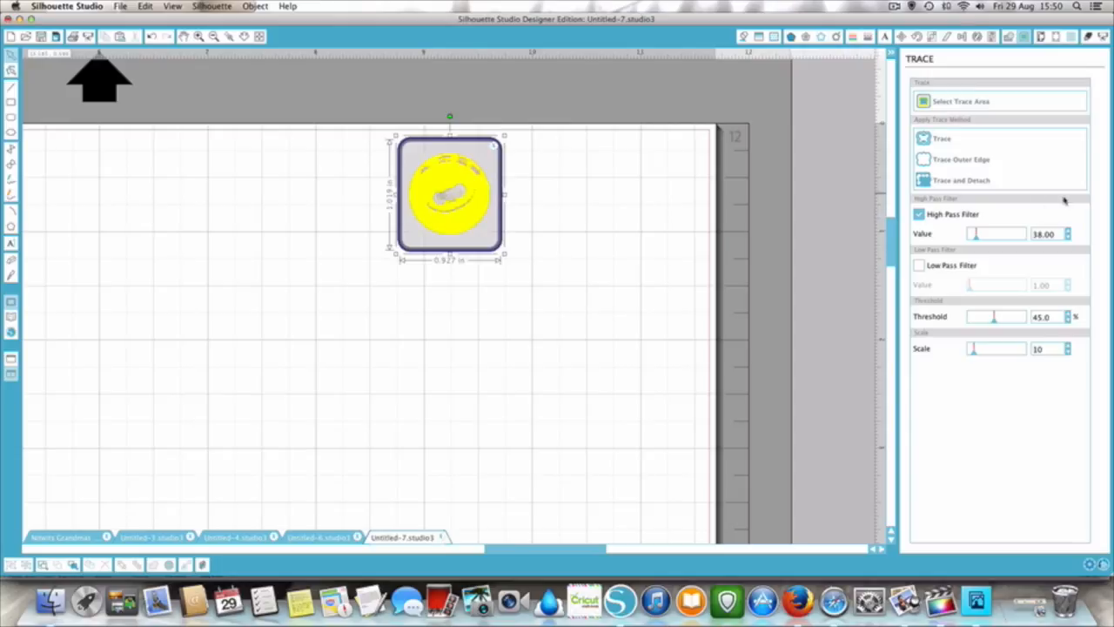
left_click(973, 236)
left_click_drag(974, 236, 972, 237)
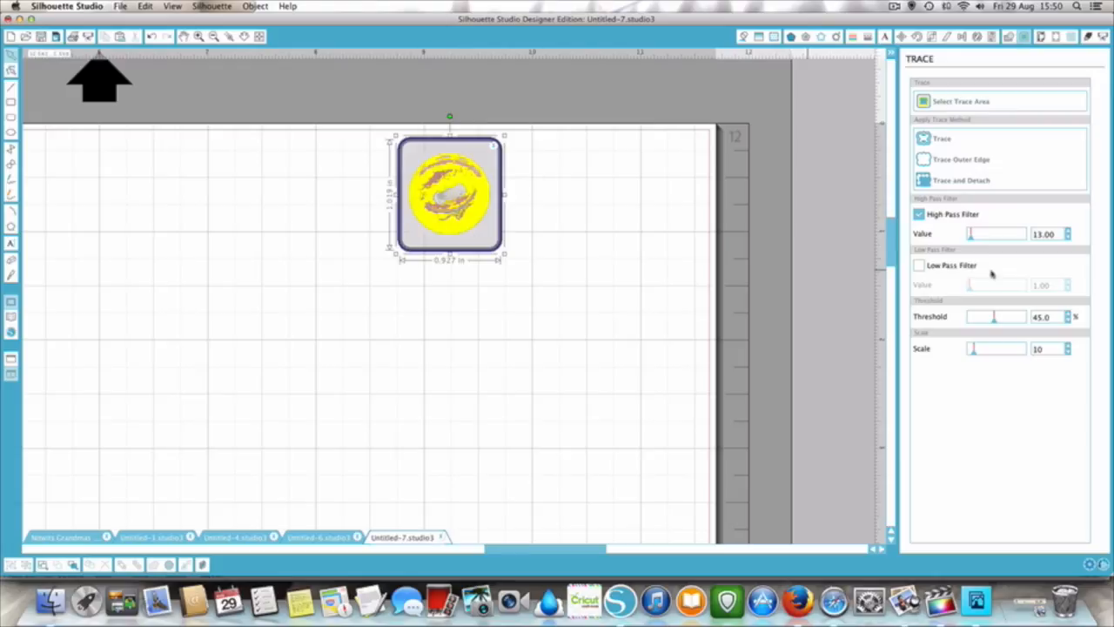
- Try the Low Pass Filter with a High Pass Filter of 35 and varied thresholds, restoring High Pass to 5 and Low Pass off
left_click(922, 267)
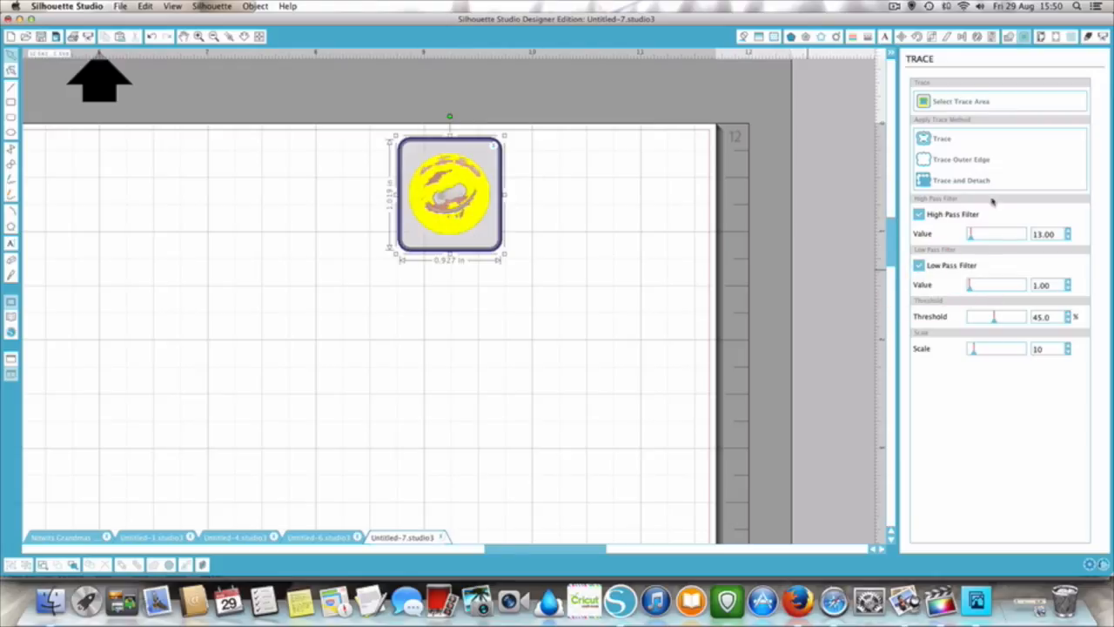
mouse_move(968, 233)
left_mouse_down()
mouse_move(987, 232)
mouse_move(976, 235)
left_mouse_up()
left_click(966, 288)
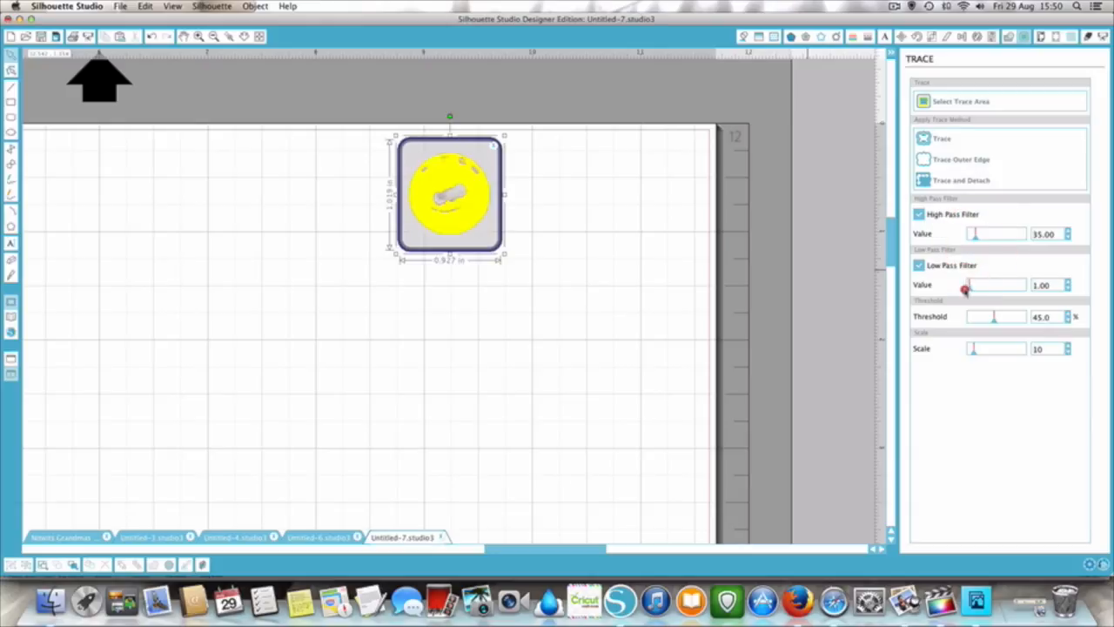
left_click_drag(994, 320, 1003, 320)
left_click_drag(1005, 318, 995, 318)
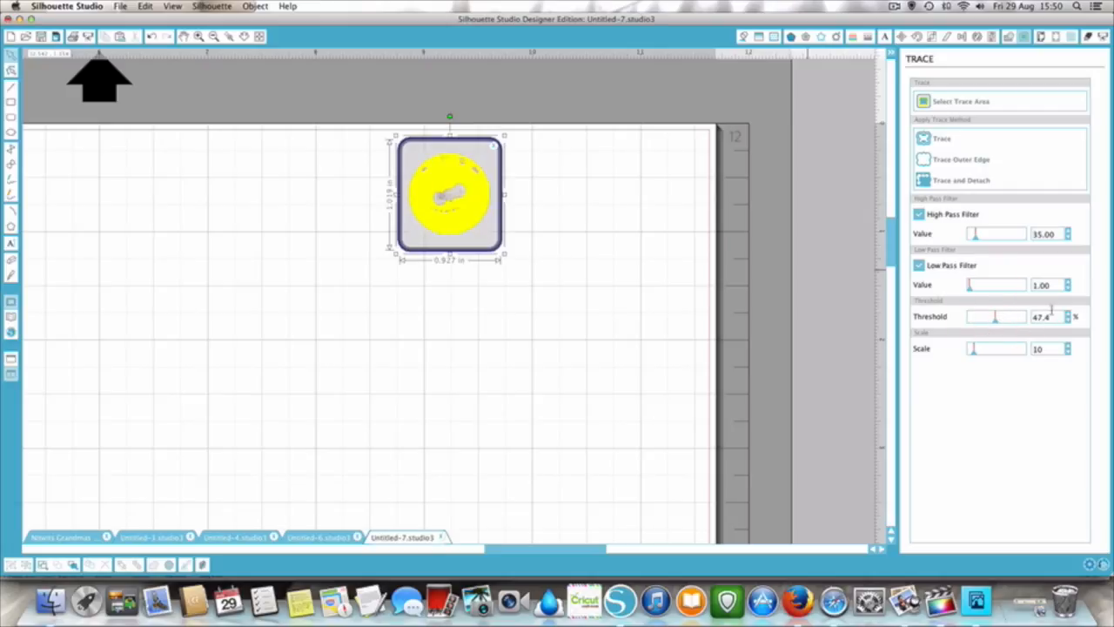
left_click(920, 265)
left_click_drag(995, 317, 989, 317)
left_click_drag(970, 239, 939, 244)
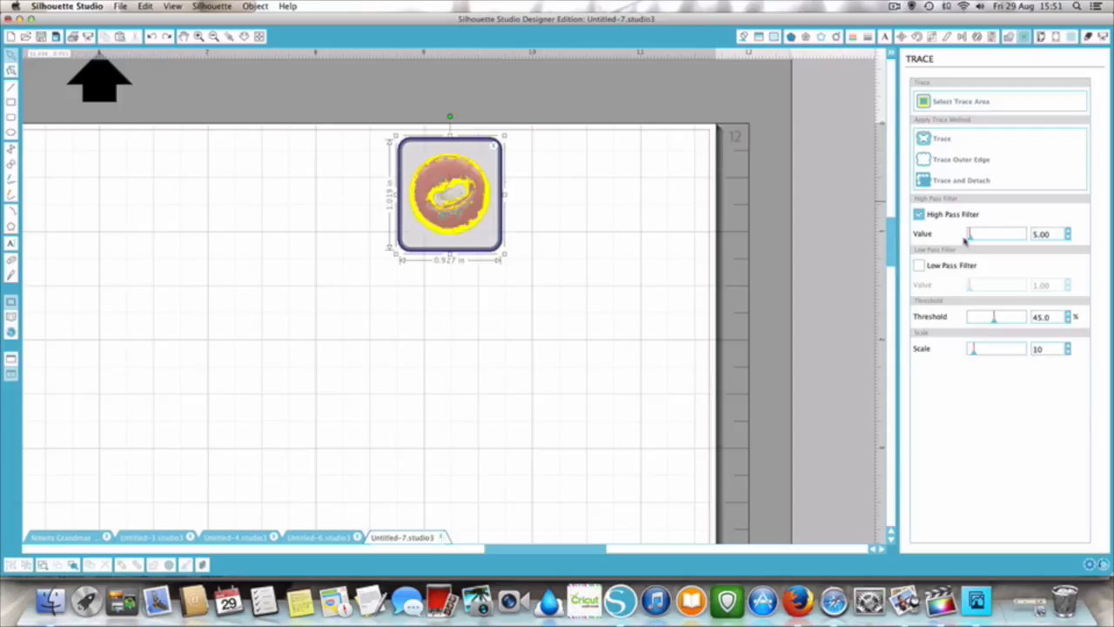
- Set the High Pass Filter value to 8 and trace the outer edge of the red button
left_click(1067, 232)
left_click(1067, 231)
left_click(1068, 232)
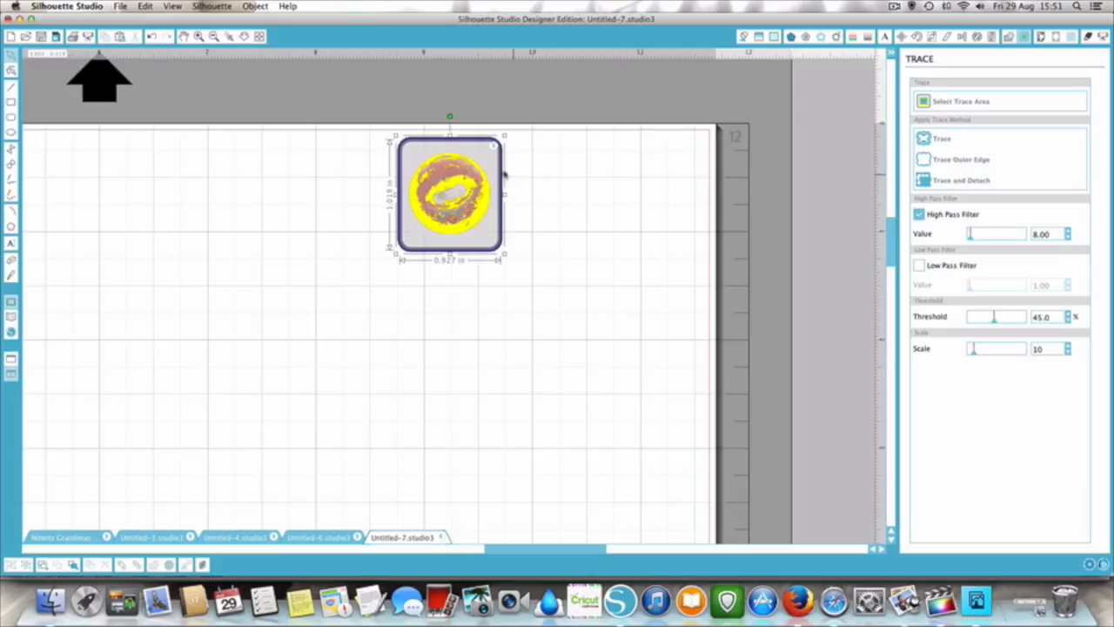
left_click(921, 161)
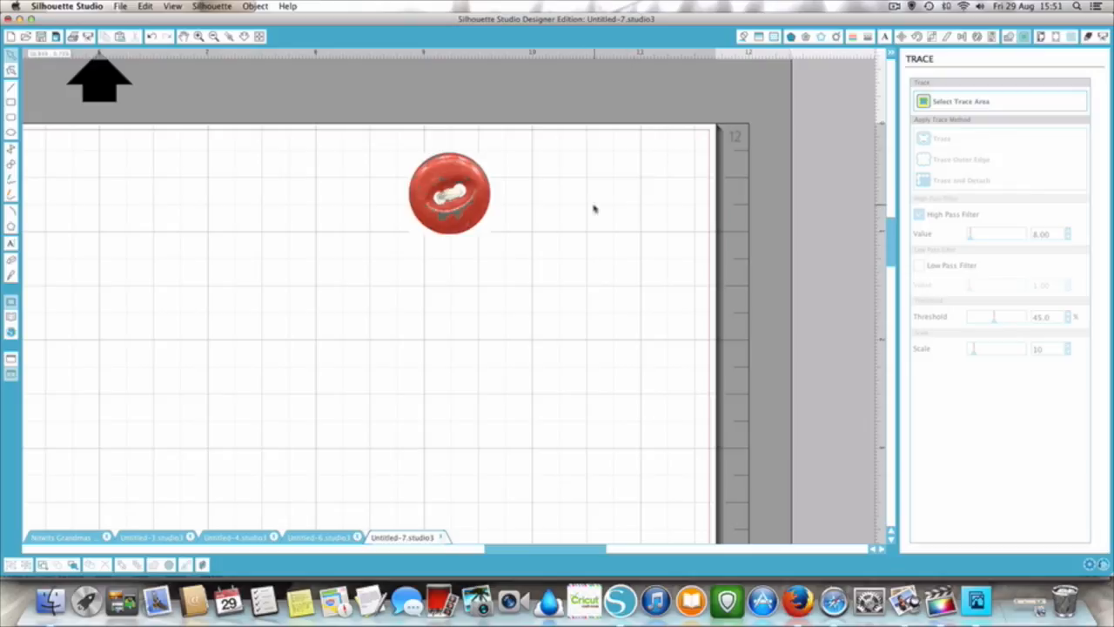
- Check the traced outline by temporarily moving the red button off it and viewing it up close, and return to the chef card document
left_click_drag(449, 199, 442, 287)
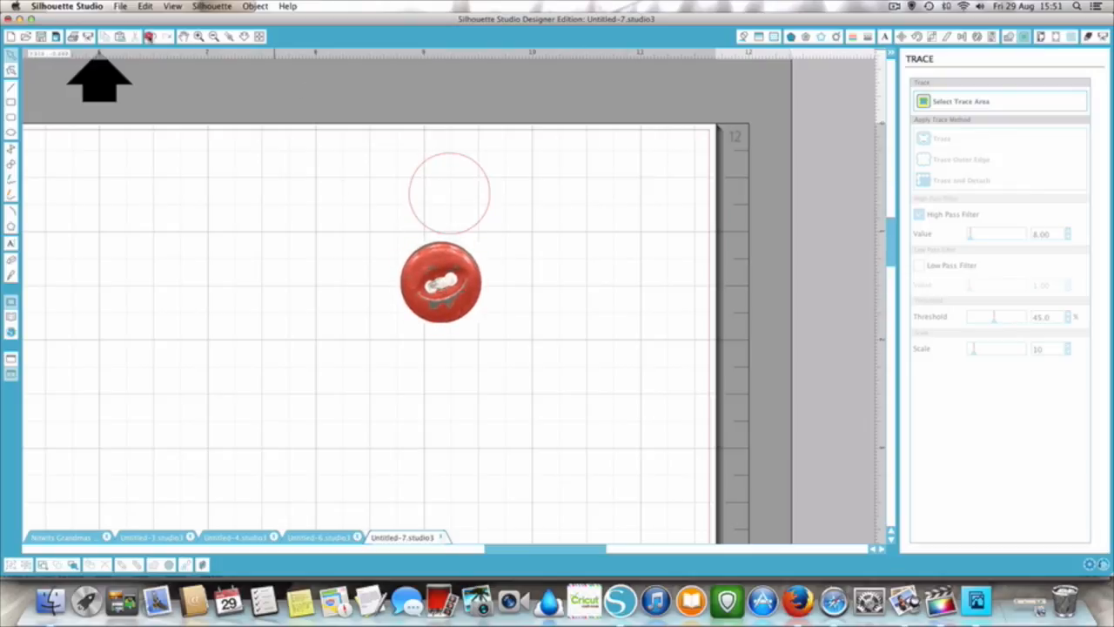
left_click(151, 37)
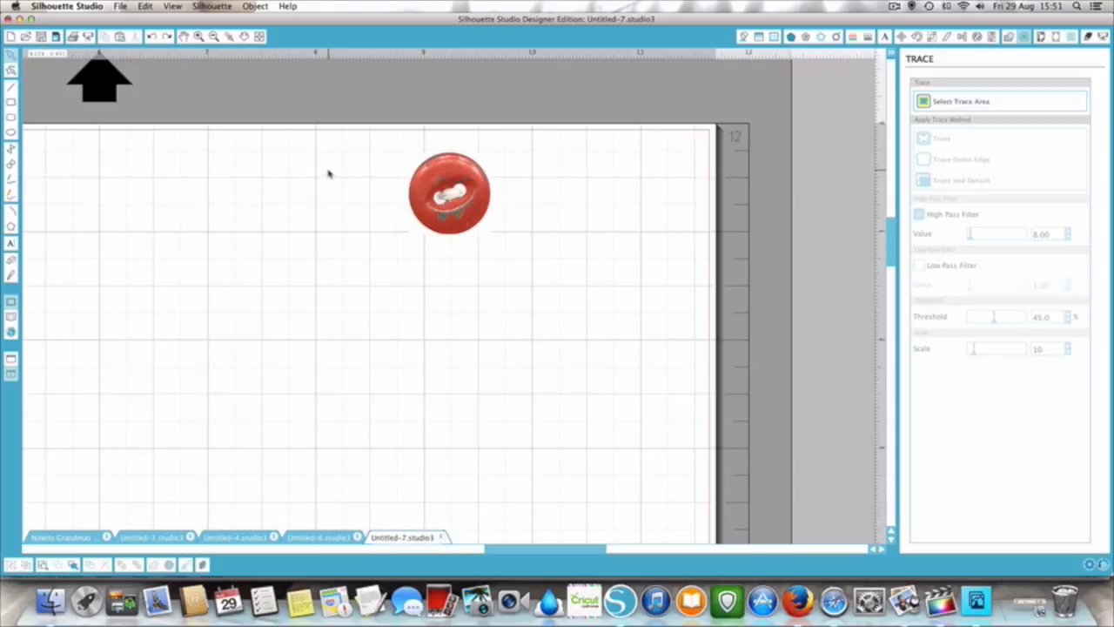
left_click(198, 37)
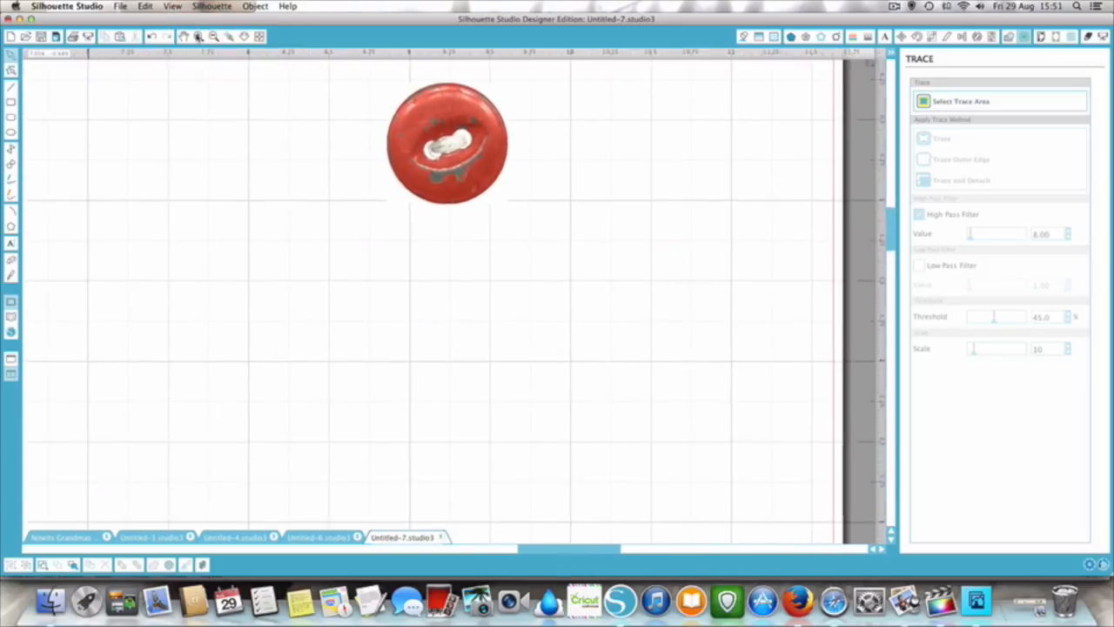
left_click(198, 37)
scroll(378, 159, "up", 3)
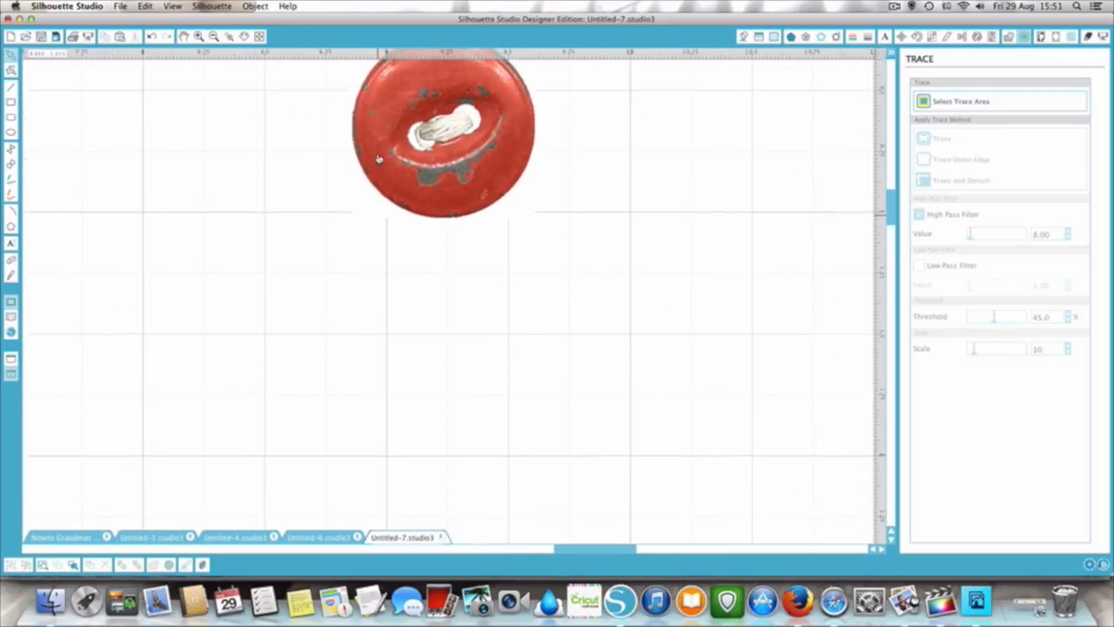
scroll(378, 159, "up", 2)
scroll(409, 168, "up", 1)
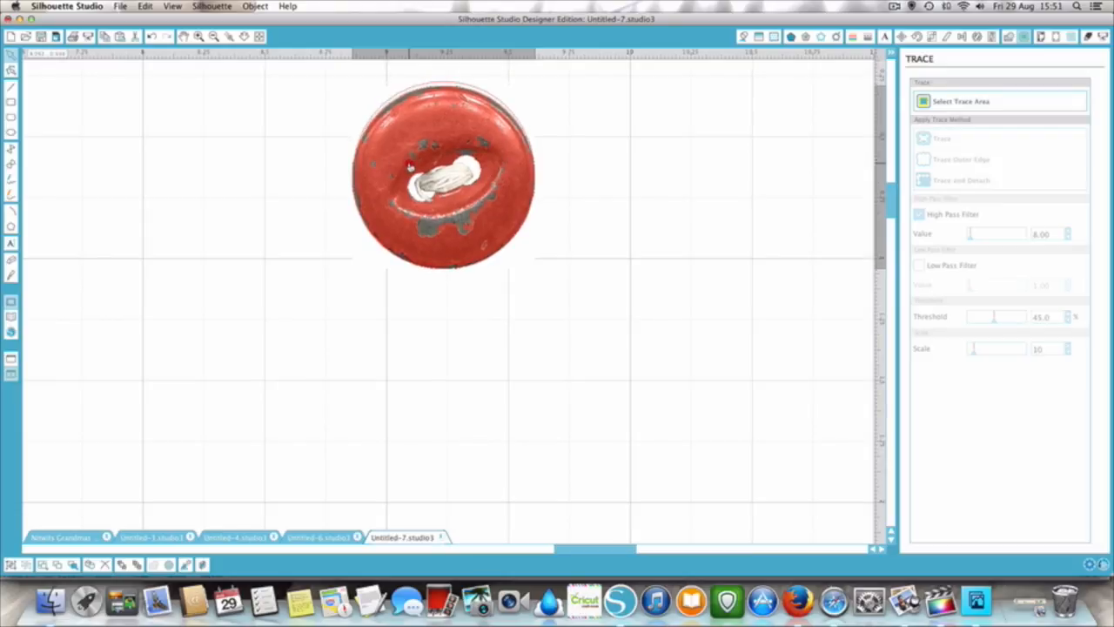
left_click(409, 166)
left_click(233, 142)
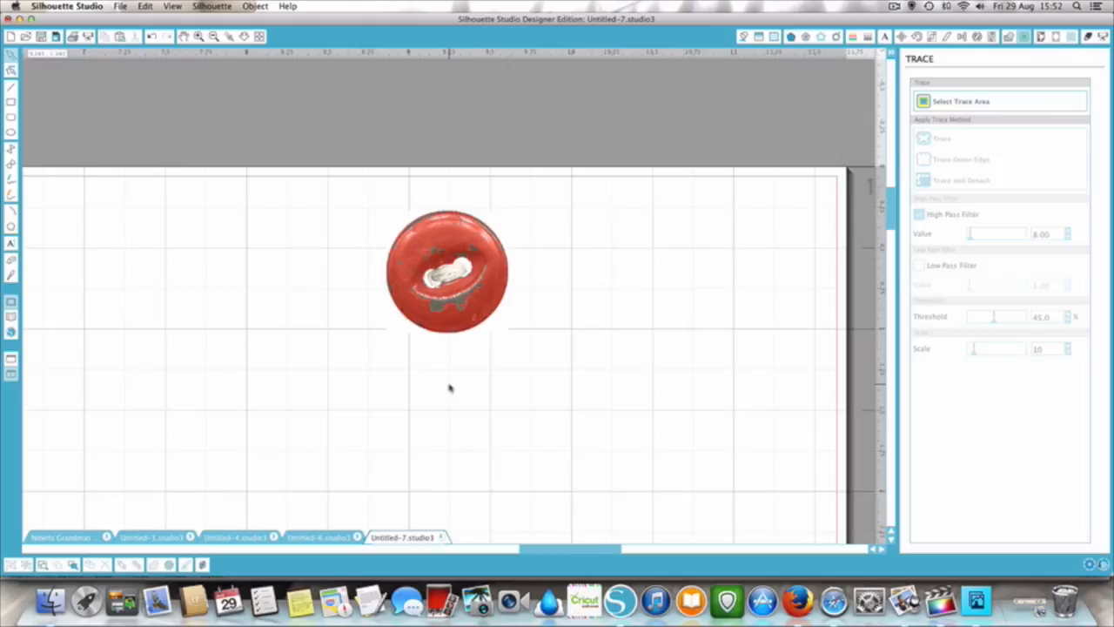
left_click(66, 537)
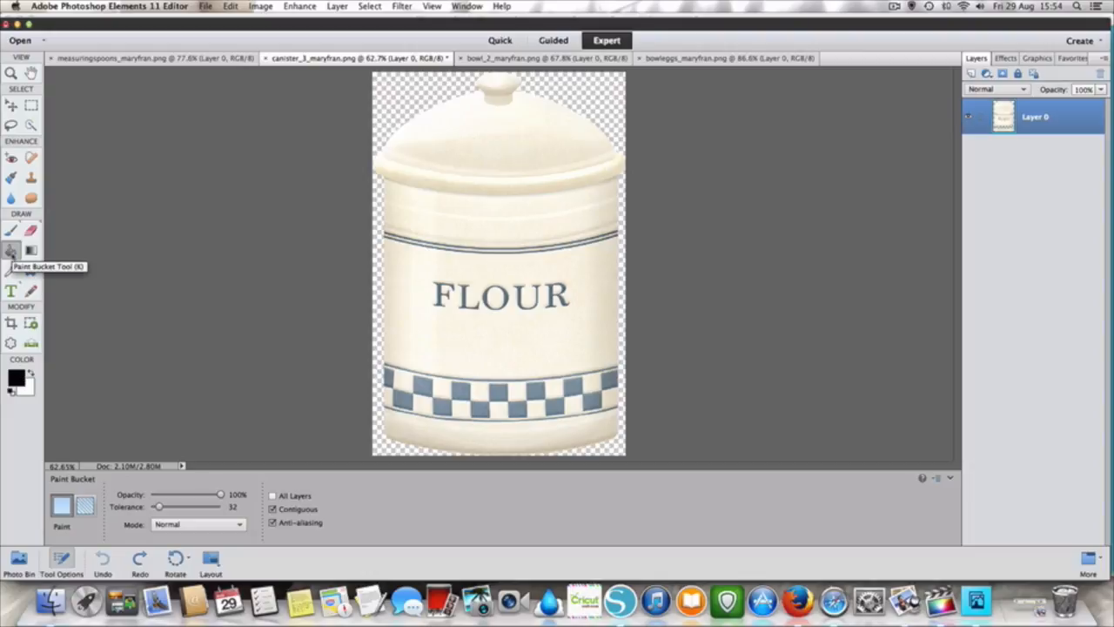
- Switch to Photoshop Elements and fill the flour canister's lid, knob and upper band with black using the Paint Bucket
left_click(495, 141)
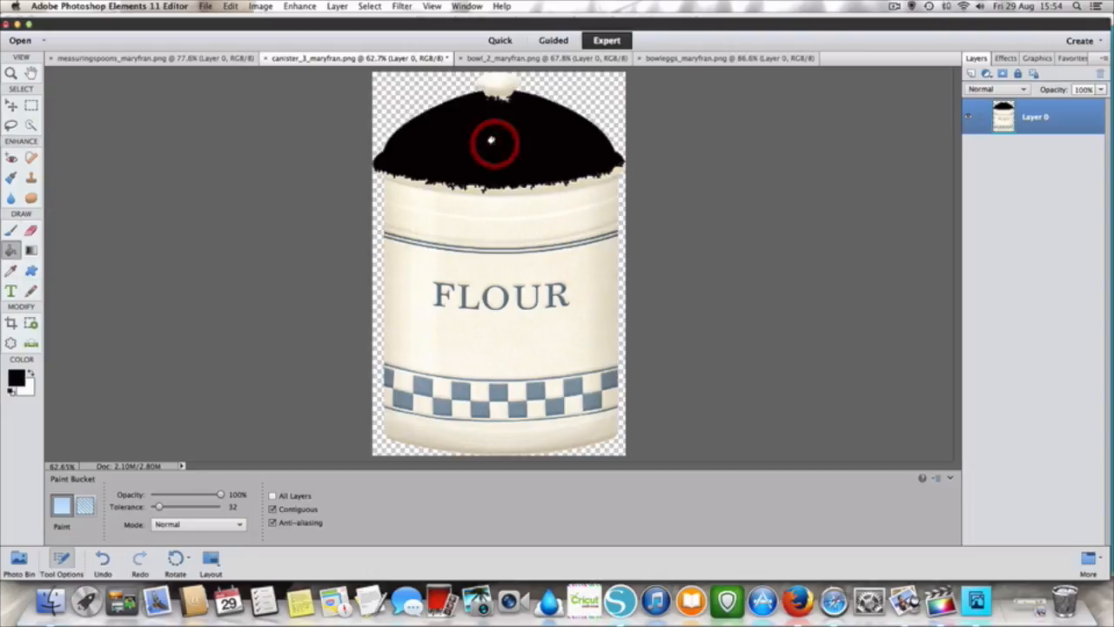
left_click(497, 82)
left_click(495, 93)
left_click(442, 183)
left_click(445, 191)
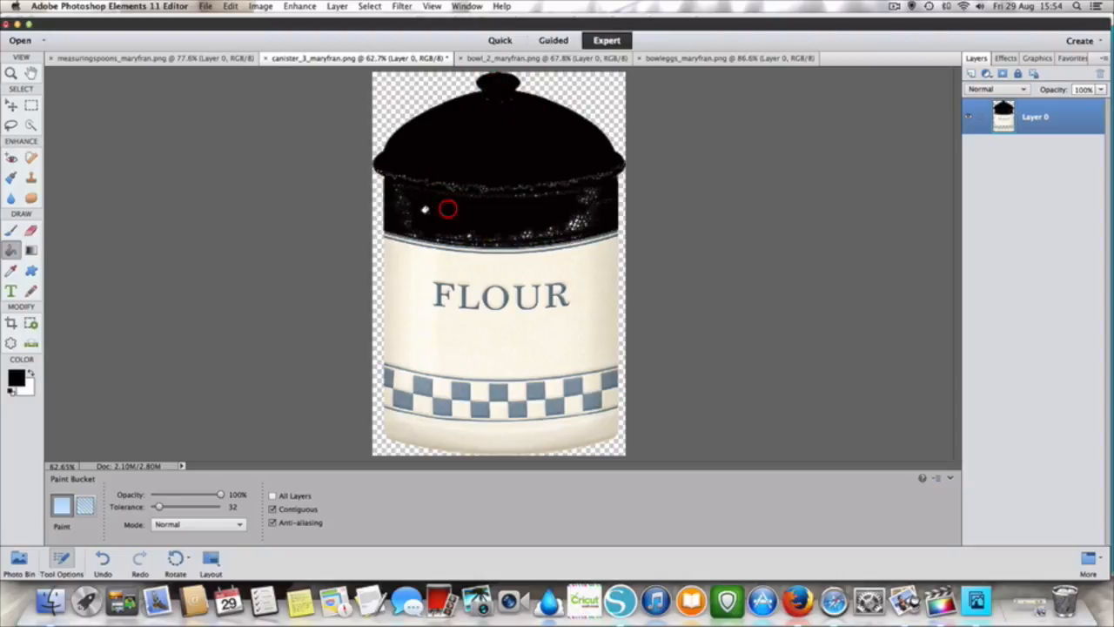
- Fill the canister's FLOUR panel, its unfilled edge strip and the light line above the panel with black using the Paint Bucket
left_click(400, 265)
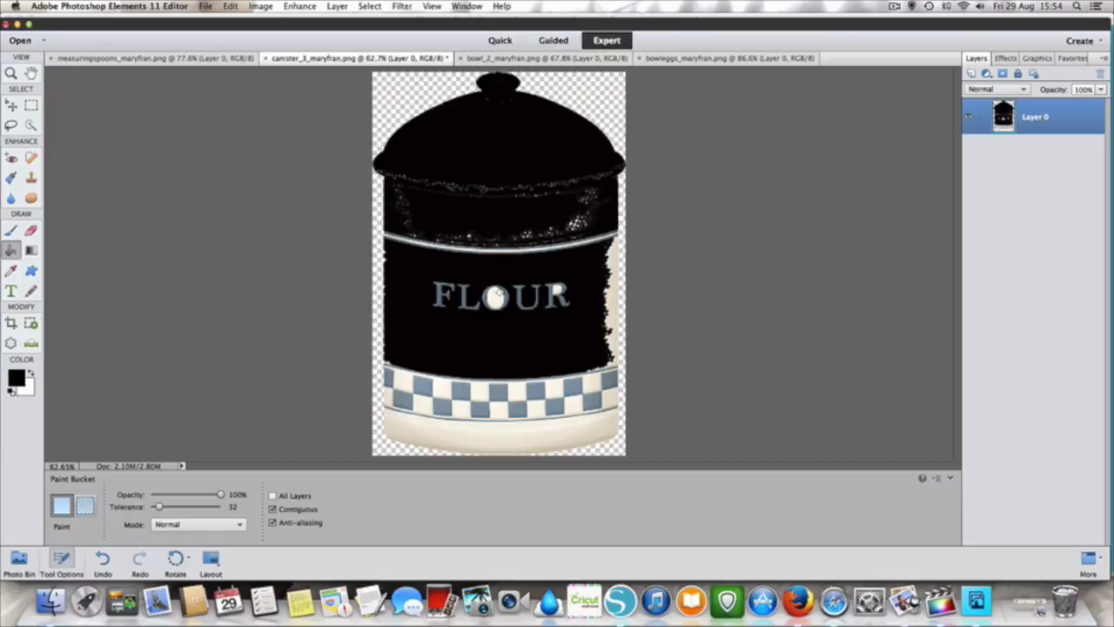
left_click(609, 252)
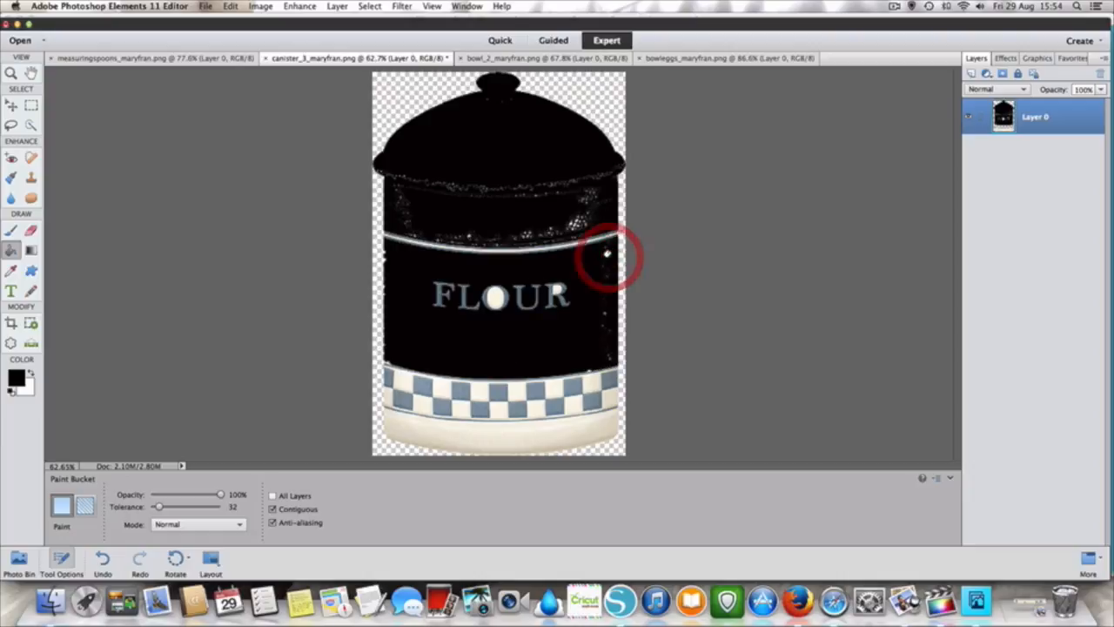
left_click(532, 245)
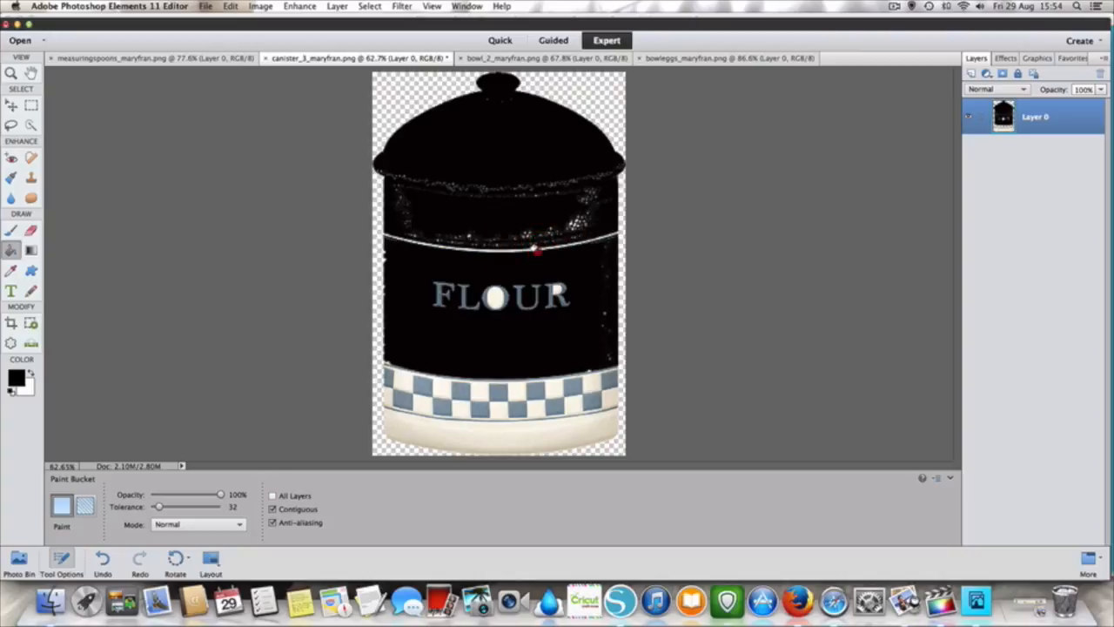
left_click(534, 245)
left_click(534, 248)
left_click(527, 228)
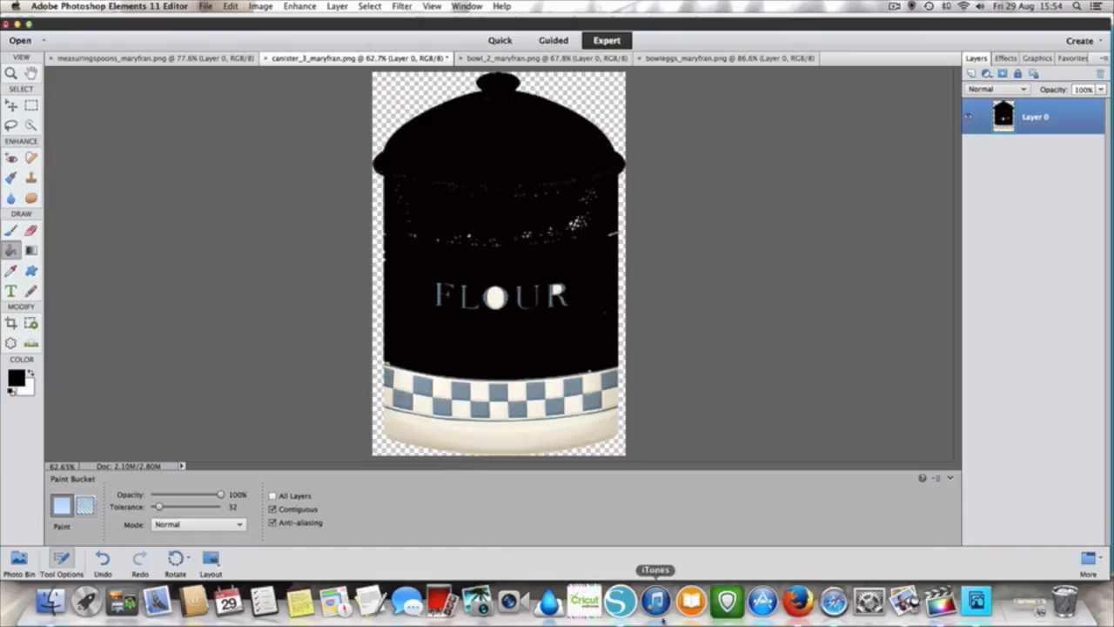
- Switch to Silhouette Studio and look up the option for importing designs to the library
left_click(620, 601)
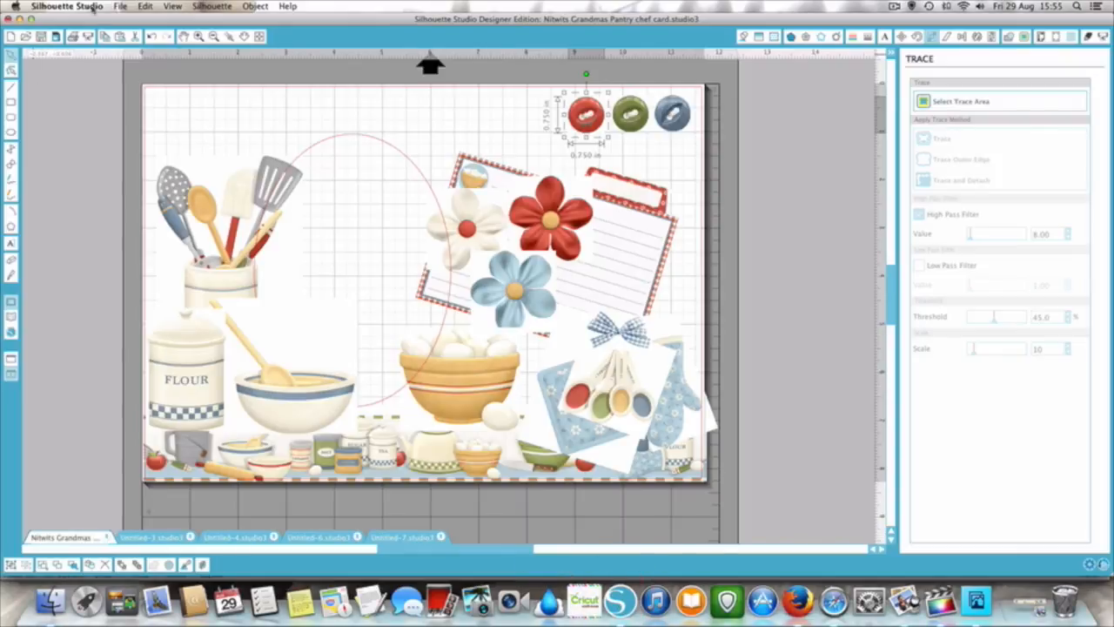
left_click(121, 6)
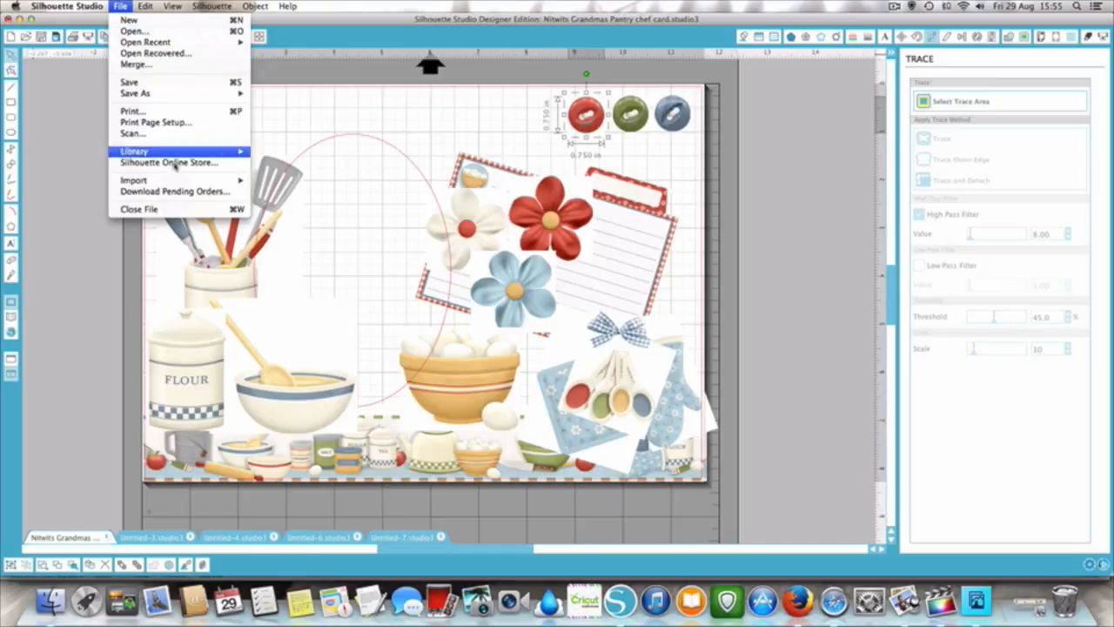
mouse_move(184, 180)
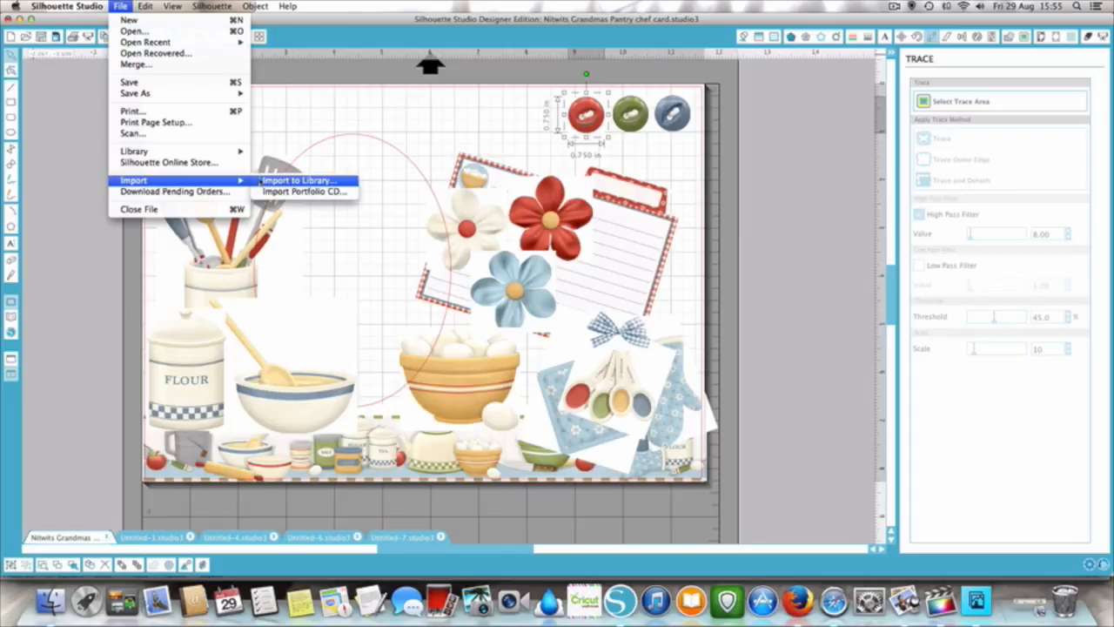
left_click(10, 320)
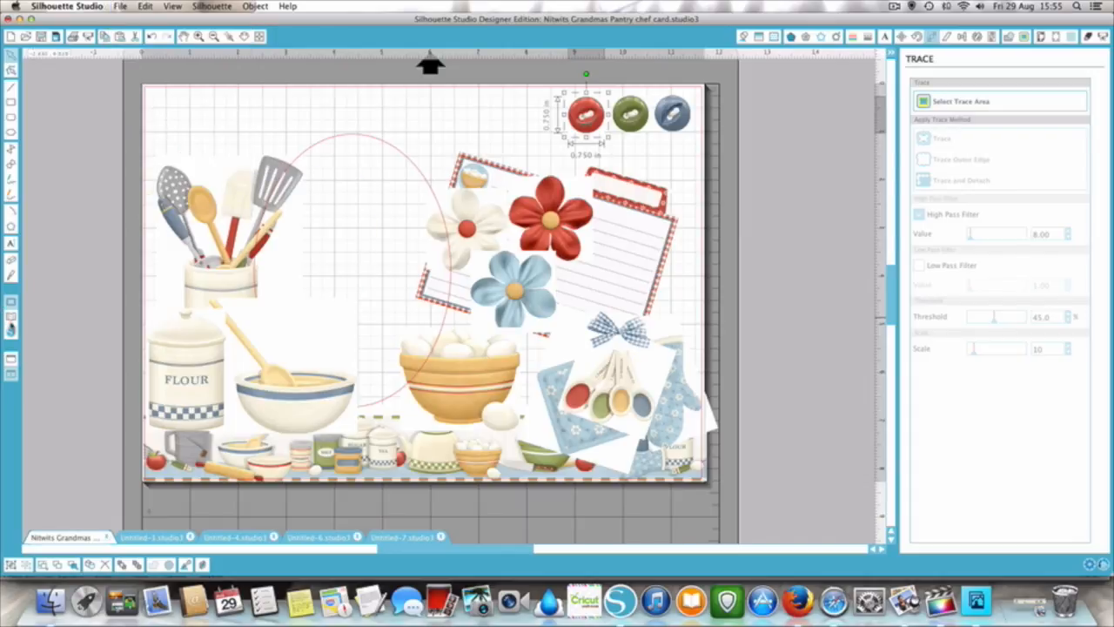
left_click(11, 319)
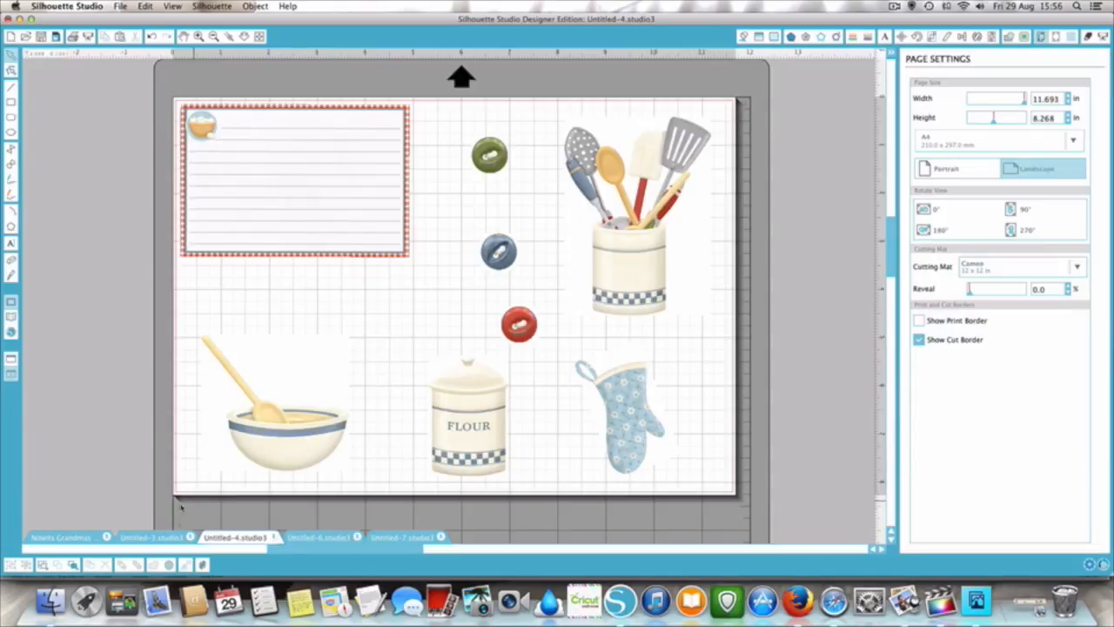
- Look through the chef card and Untitled-3 documents, and return to Untitled-4 with the separated images
left_click(52, 537)
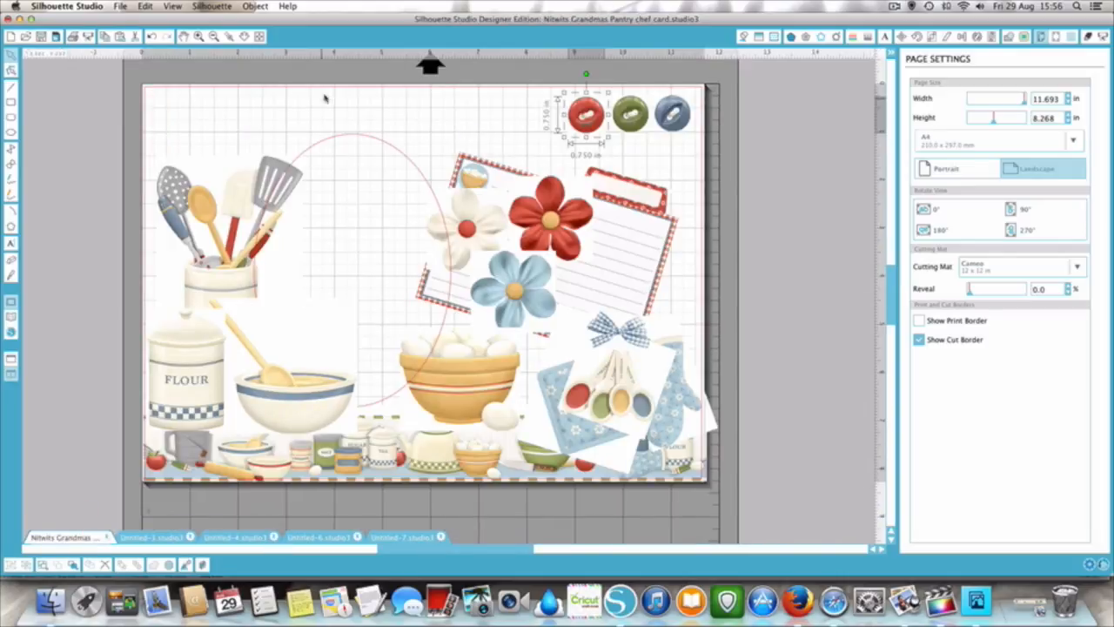
left_click(152, 538)
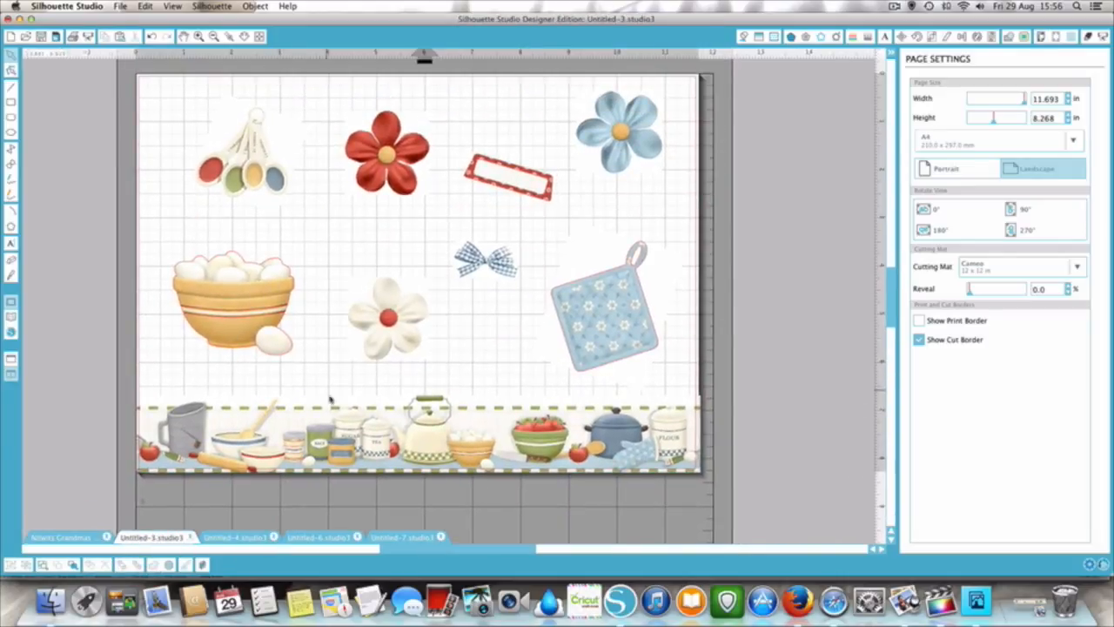
left_click(252, 538)
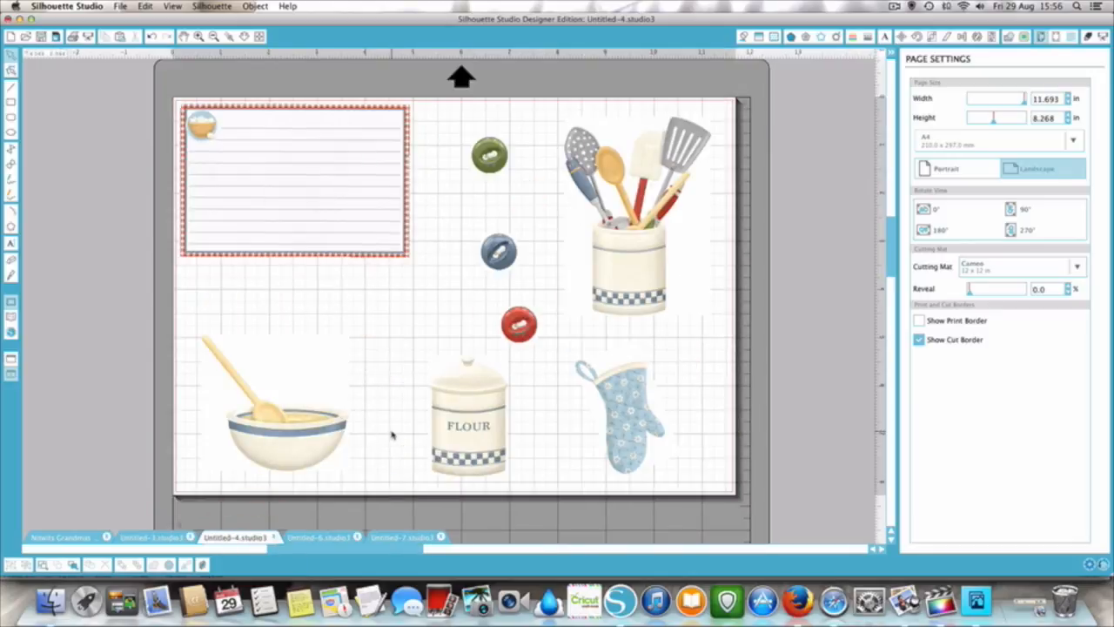
- Select the flour canister image and show the library's My Own Designs beside the page
left_click(483, 413)
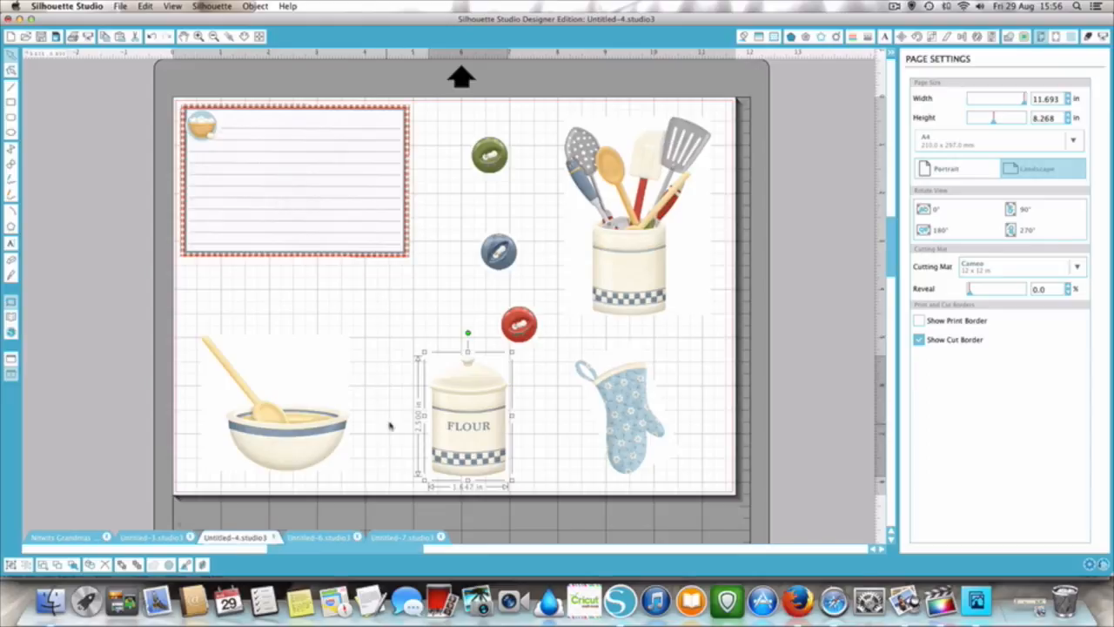
left_click(10, 319)
left_click(10, 375)
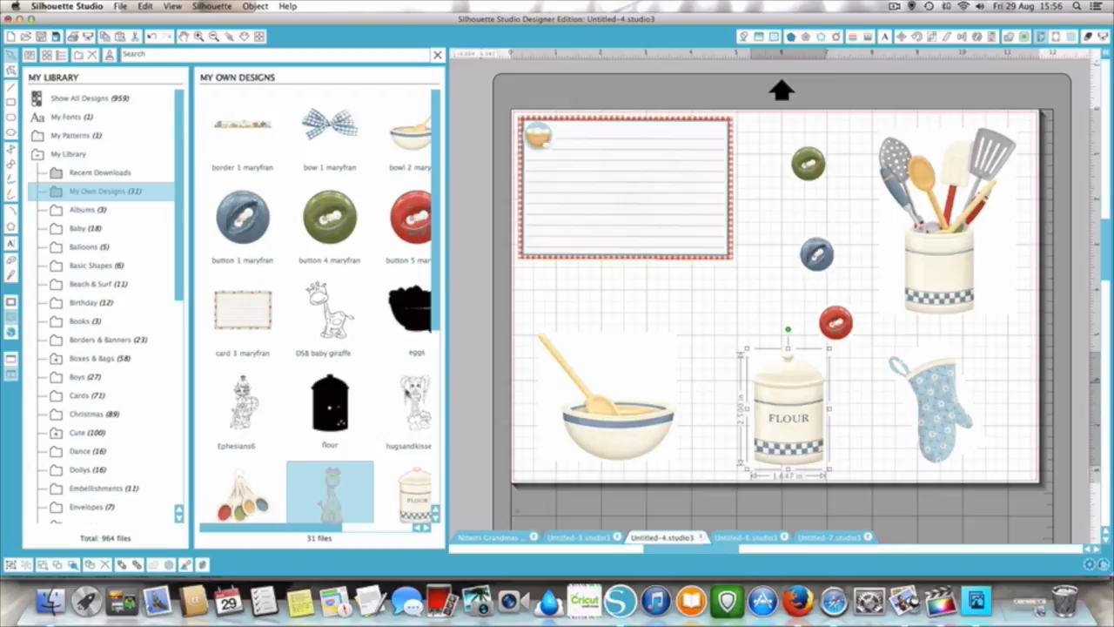
- Try adding the black flour design from the library to the page as a separate object, and delete it
left_click(715, 326)
double_click(324, 403)
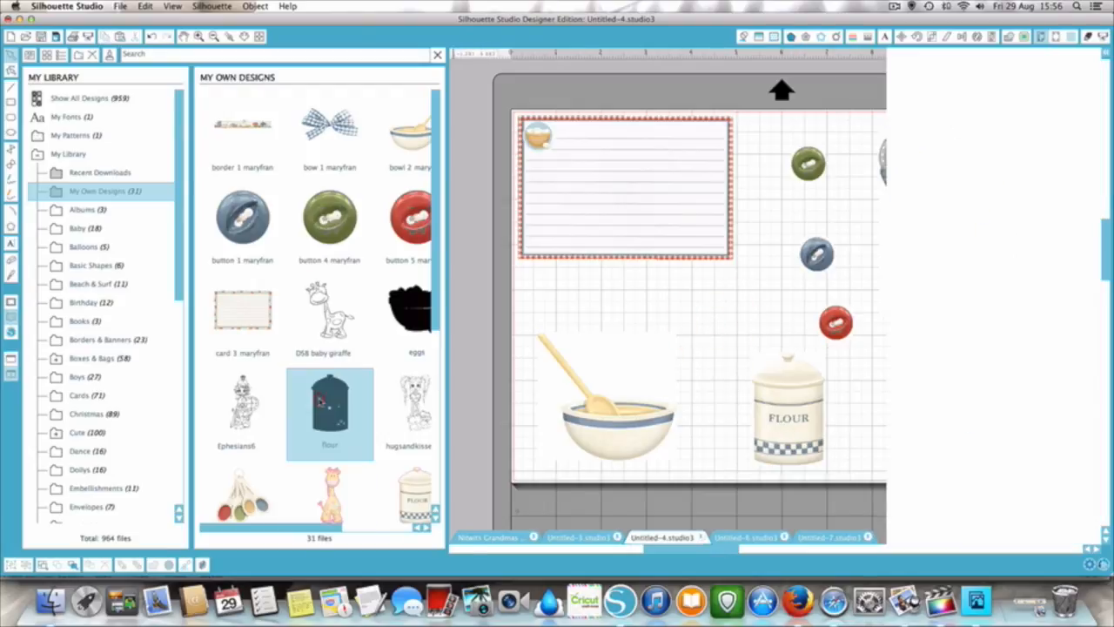
left_click_drag(658, 290, 607, 305)
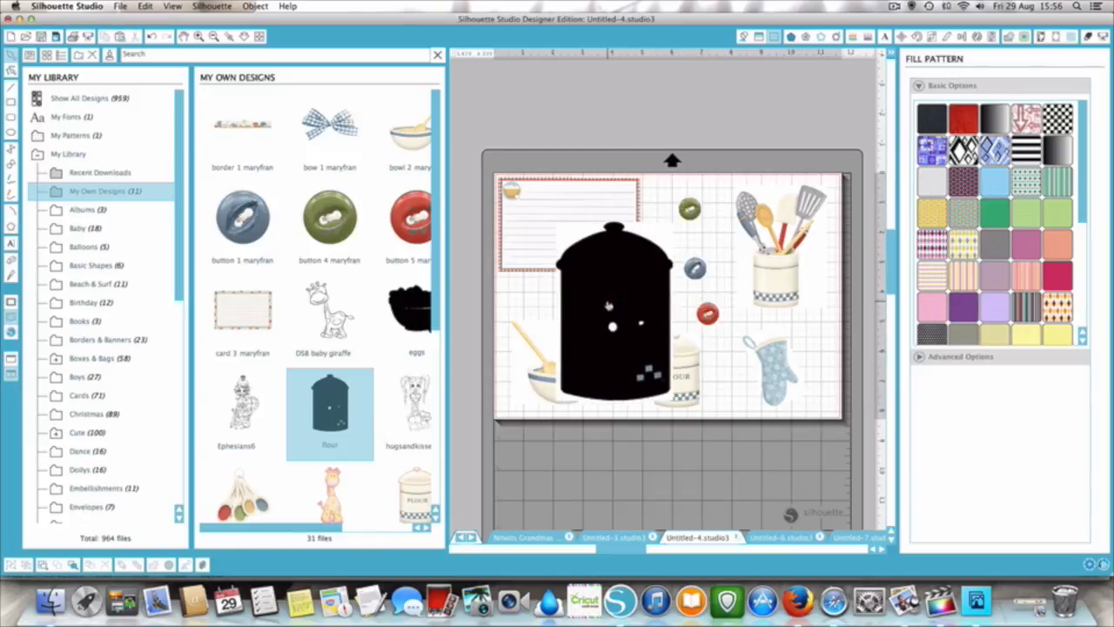
left_click(697, 382)
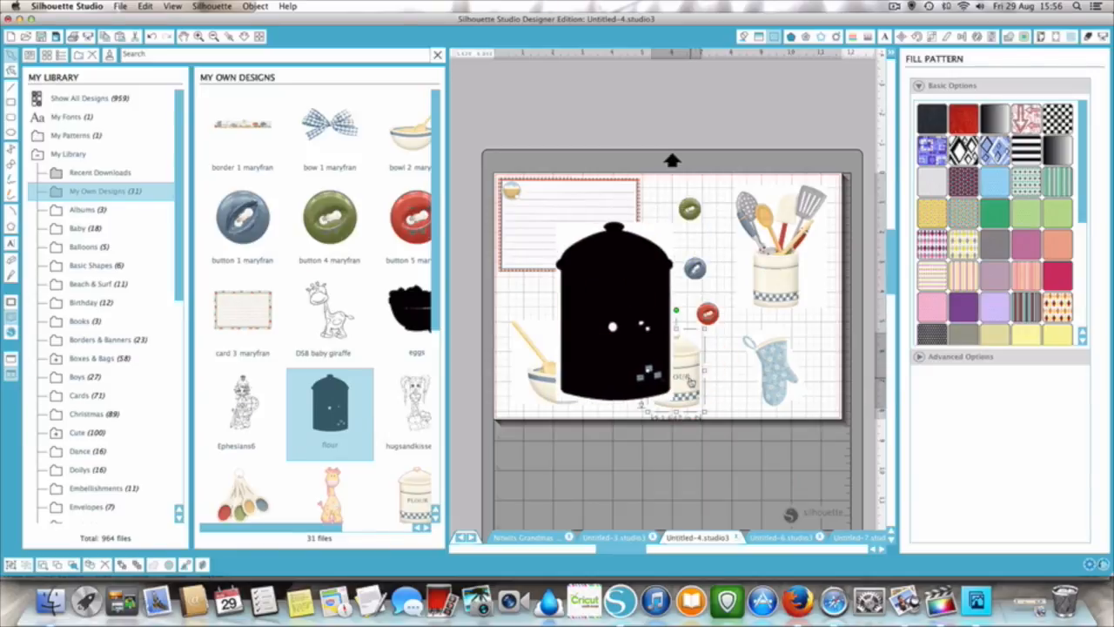
left_click(606, 305)
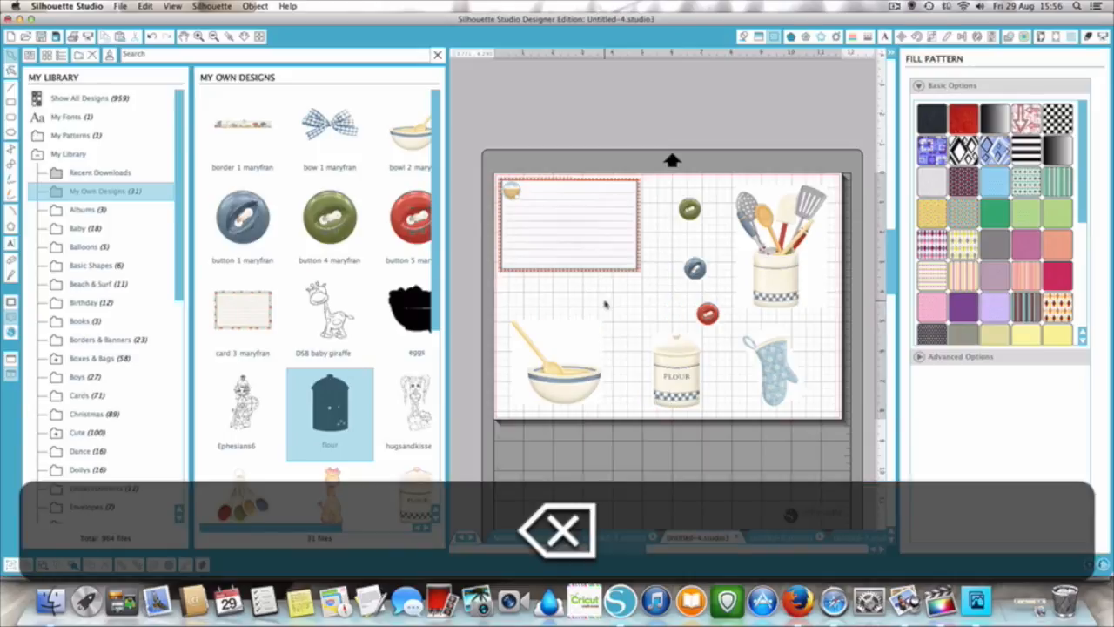
- Fill the selected flour canister with the black flour design from the library and close the library view
left_click(670, 369)
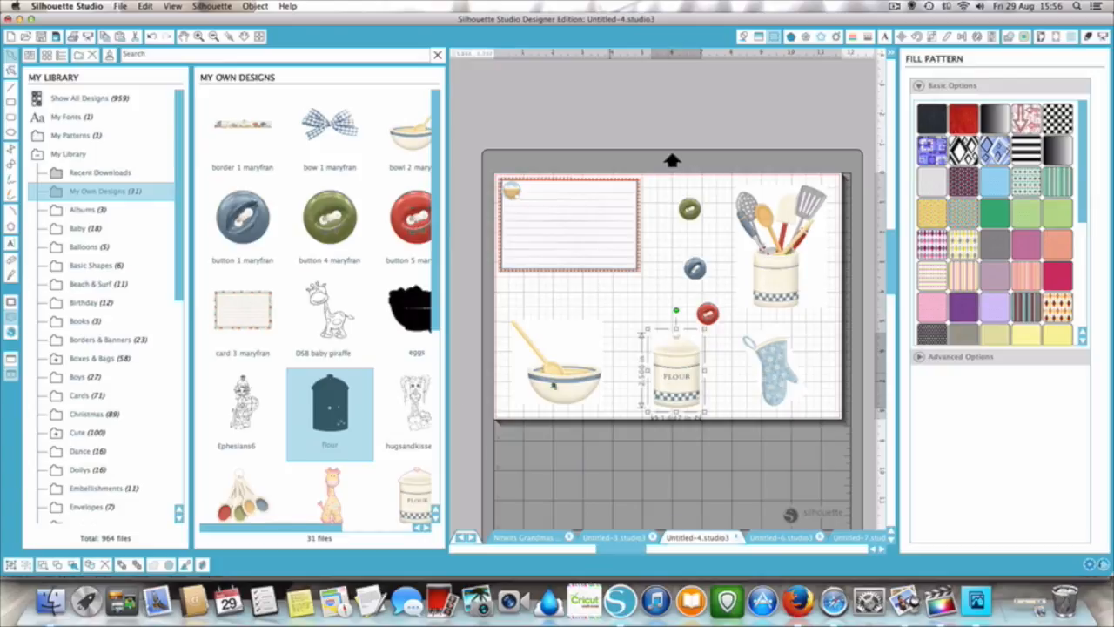
left_click(332, 403)
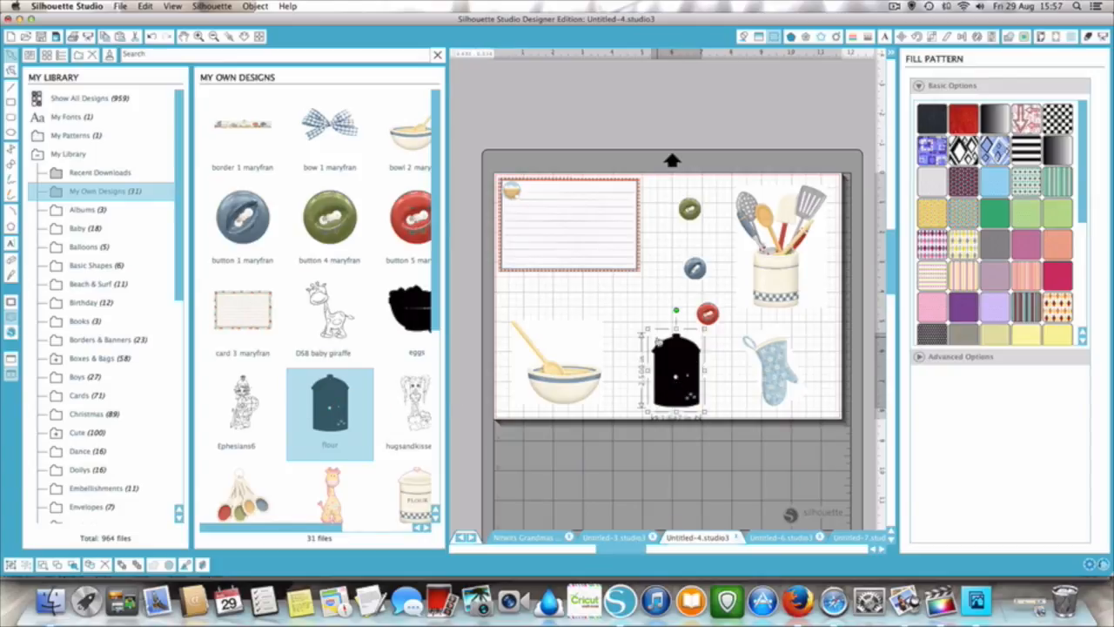
mouse_move(664, 376)
left_mouse_down()
mouse_move(649, 383)
mouse_move(670, 371)
left_mouse_up()
left_click(435, 55)
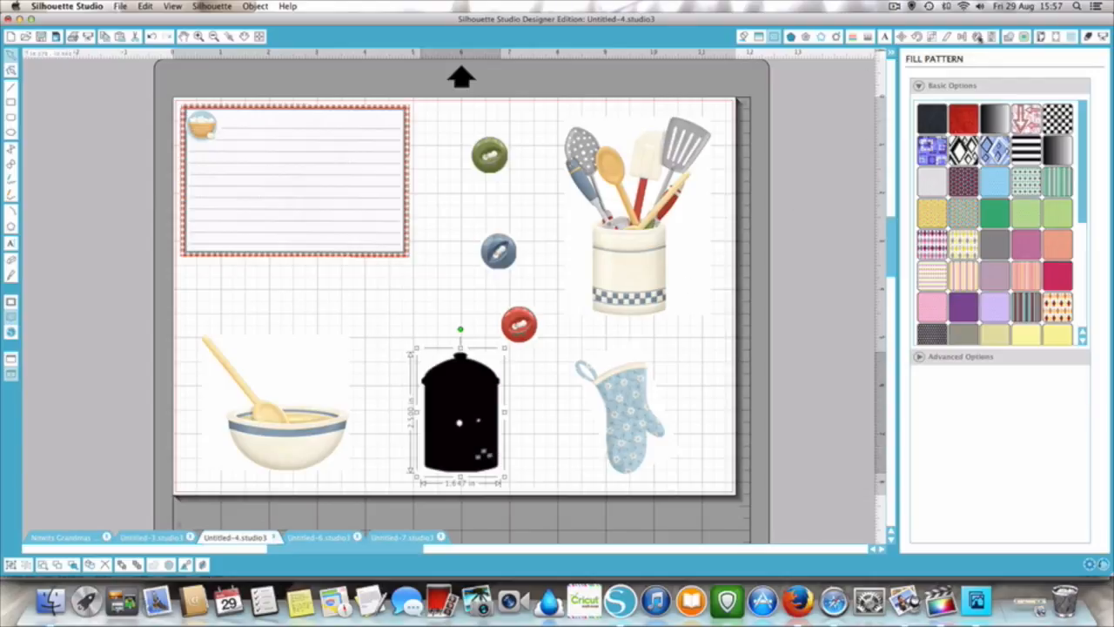
- Set a trace area of about 2.12 by 2.76 in around the black canister and trace its outer edge
left_click(1024, 36)
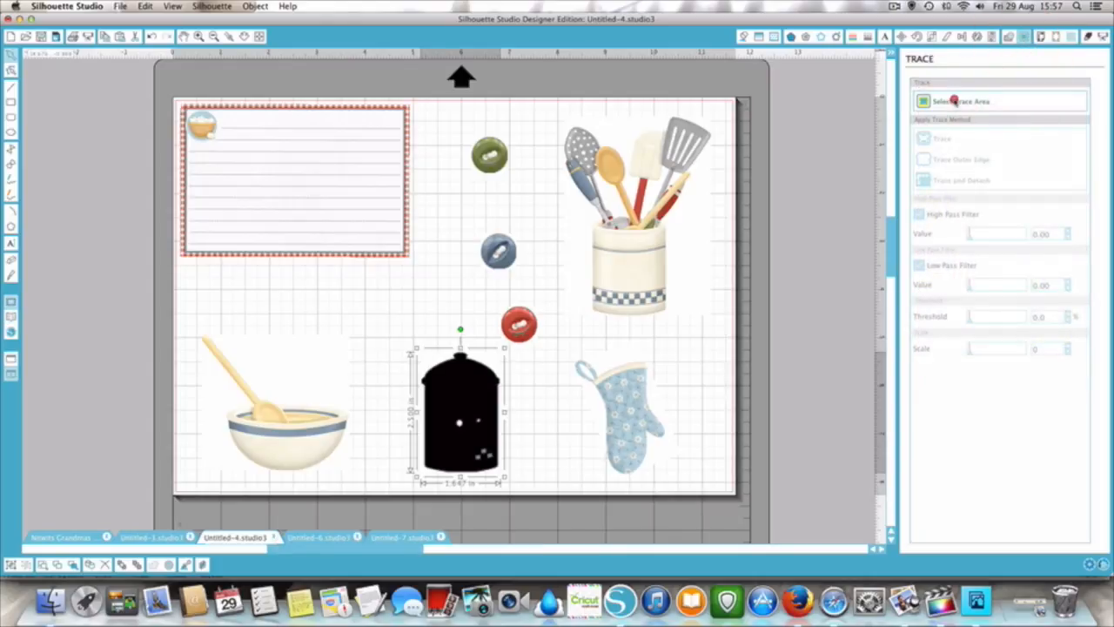
left_click(954, 101)
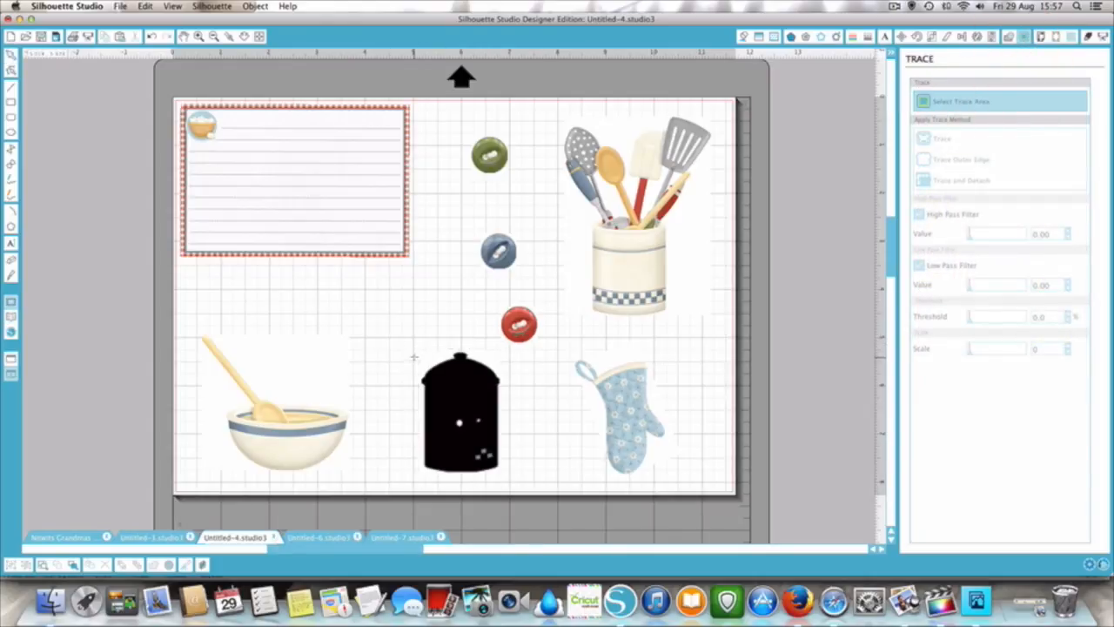
left_click_drag(409, 345, 511, 475)
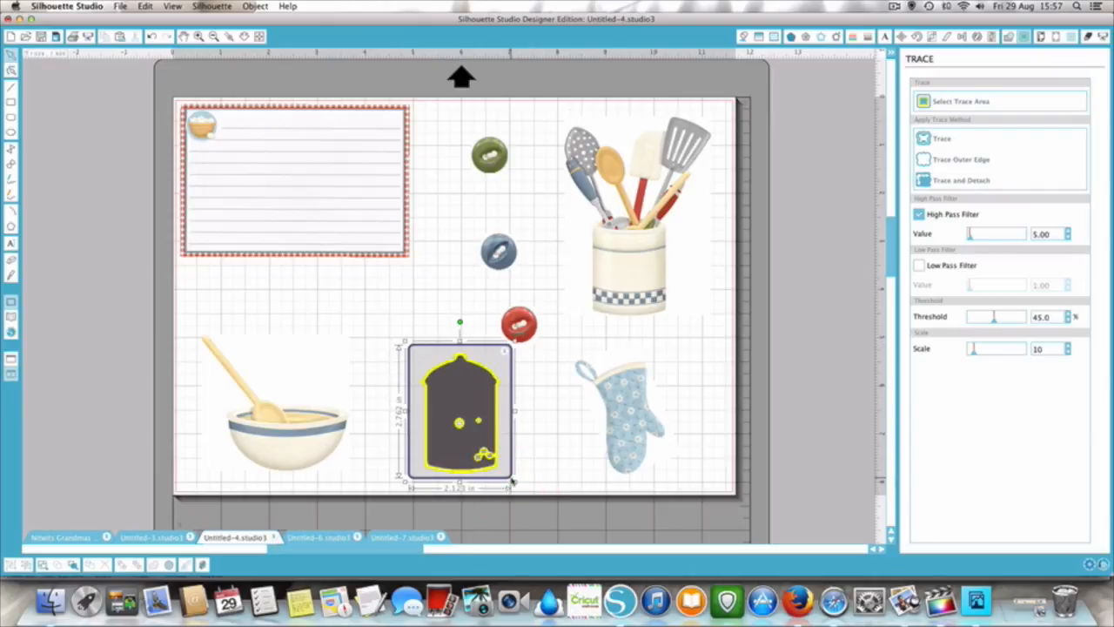
left_click(198, 36)
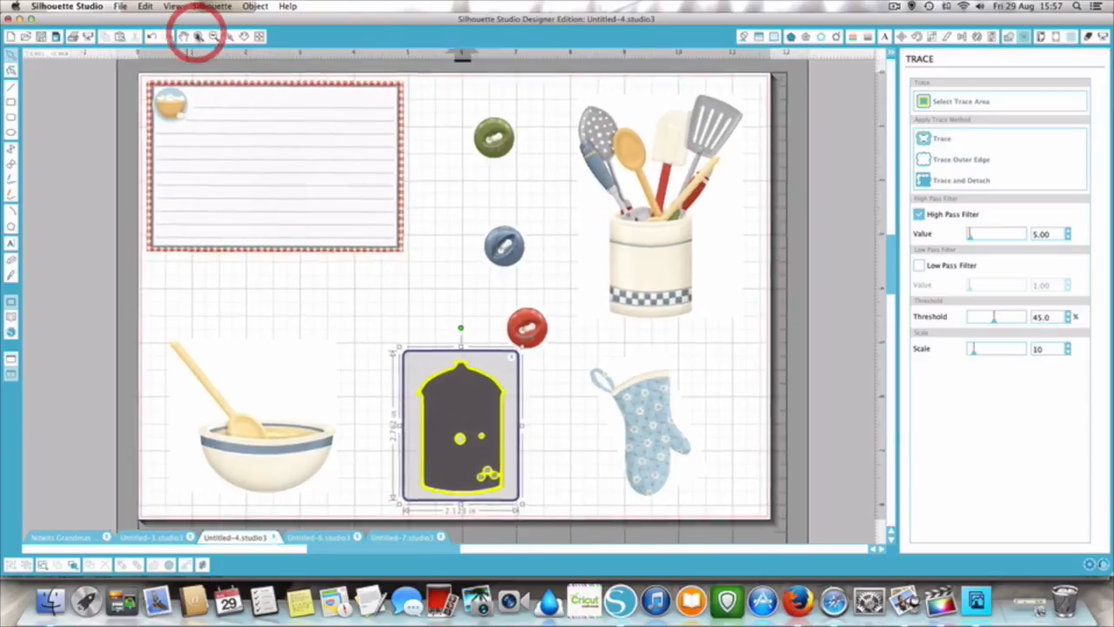
scroll(576, 348, "down", 2)
scroll(575, 347, "down", 1)
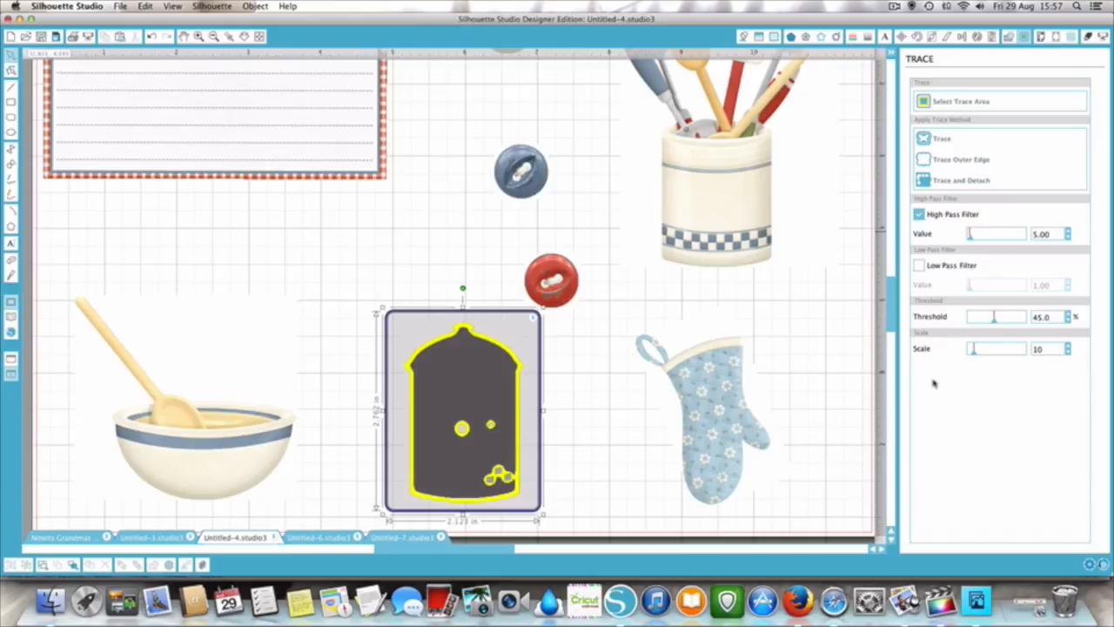
left_click(921, 160)
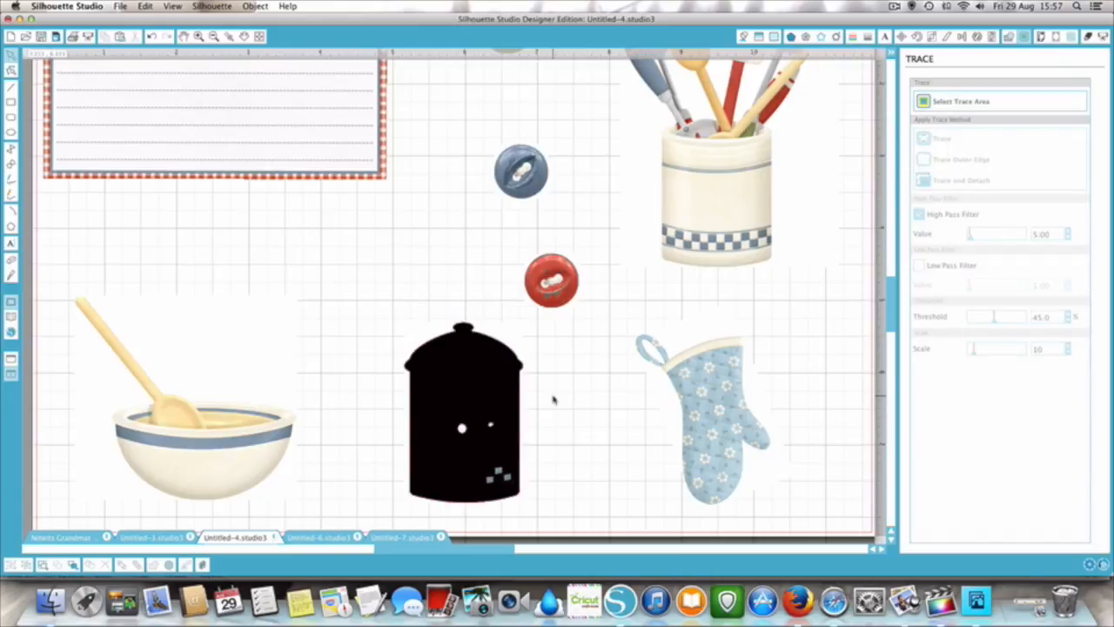
- Move the black canister image off its traced outline and delete the image
mouse_move(496, 403)
left_mouse_down()
mouse_move(389, 403)
mouse_move(374, 313)
mouse_move(351, 303)
left_mouse_up()
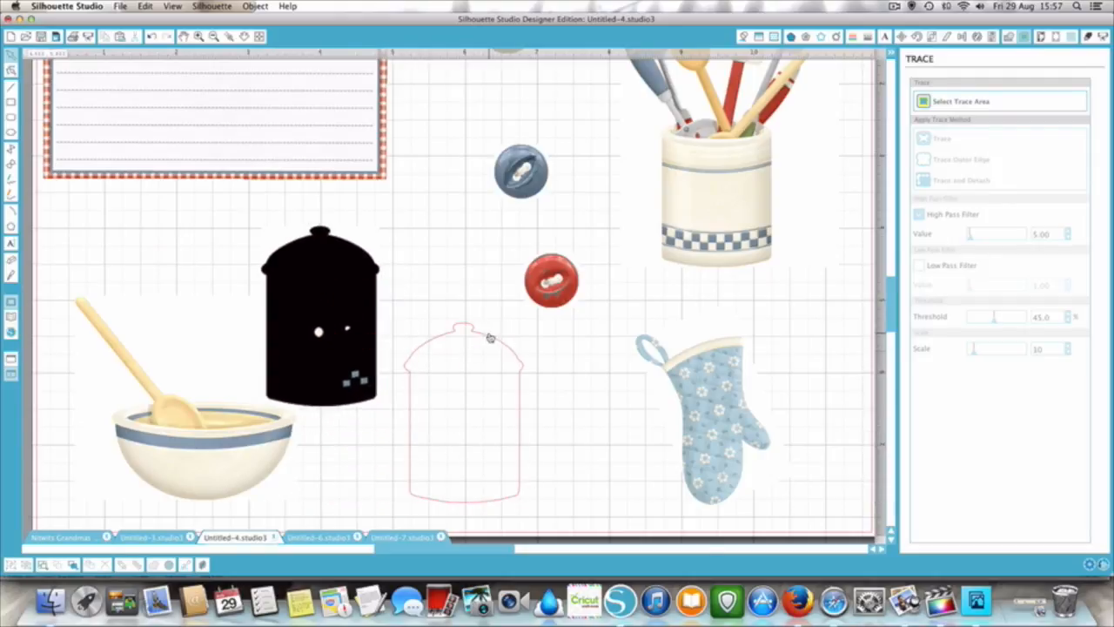
left_click(311, 302)
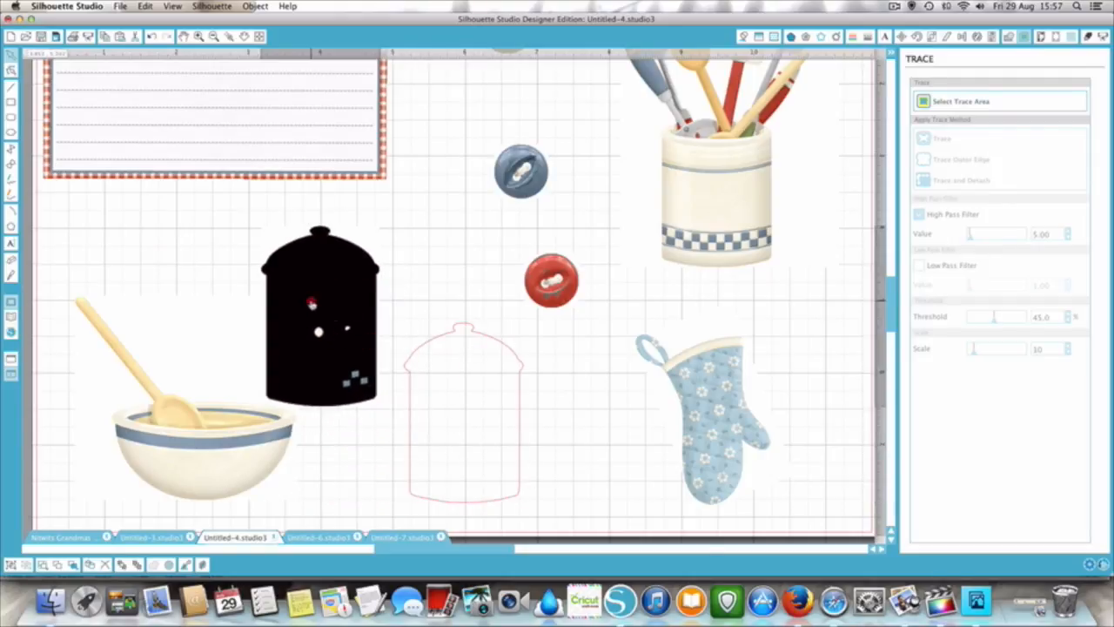
key("BackSpace")
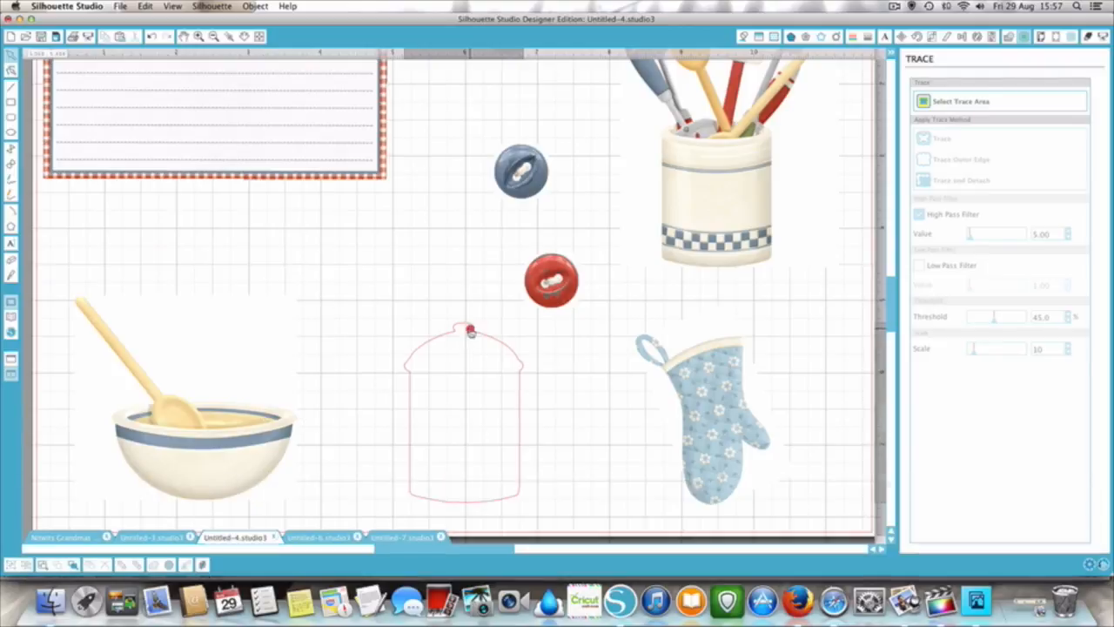
- Fill the traced canister outline with the canister 3 design from My Own Designs and close the library view
left_click(464, 326)
left_click(11, 323)
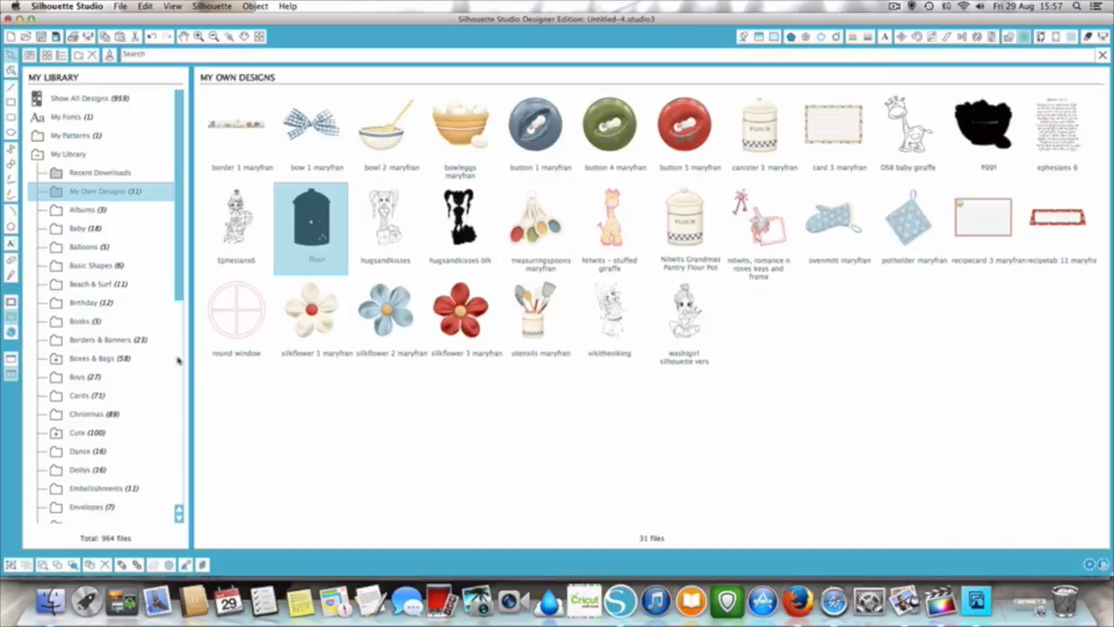
left_click(12, 374)
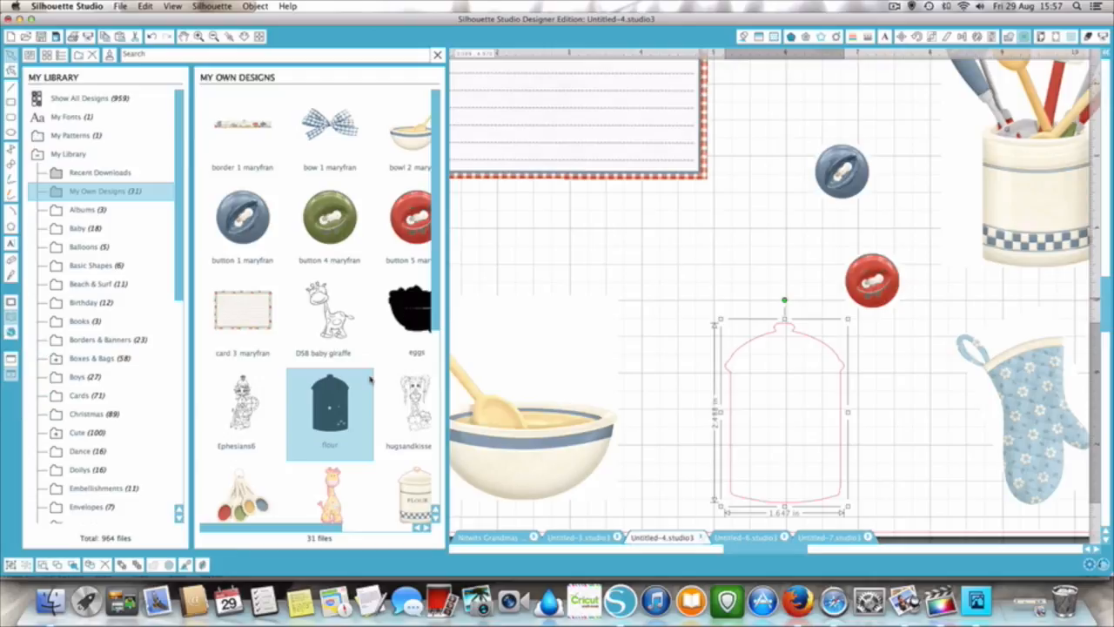
scroll(513, 201, "right", 2)
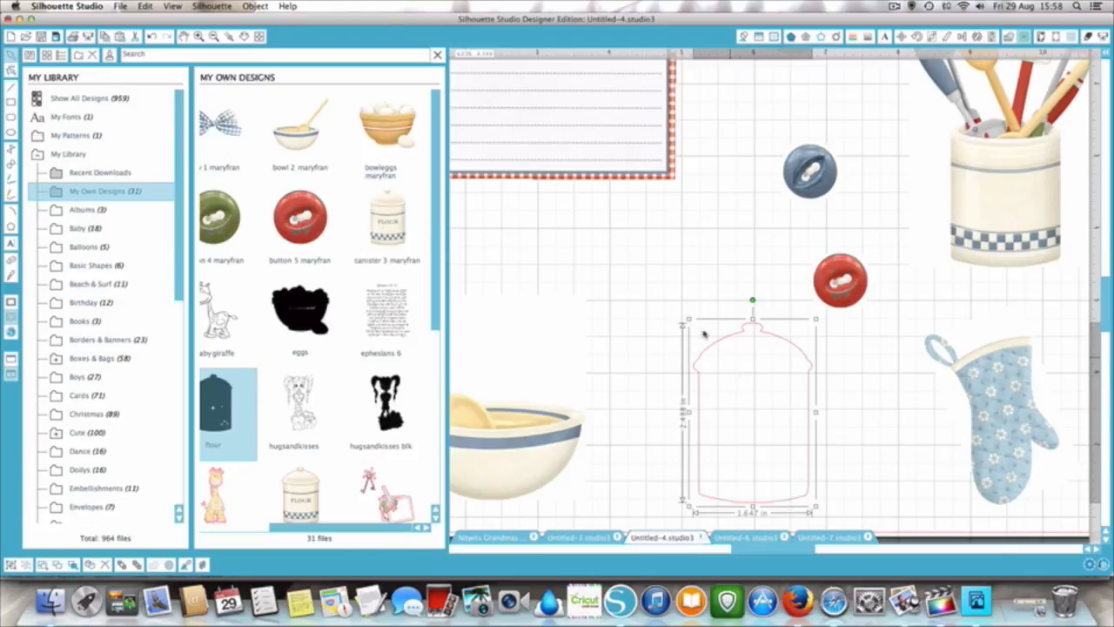
left_click_drag(394, 233, 749, 416)
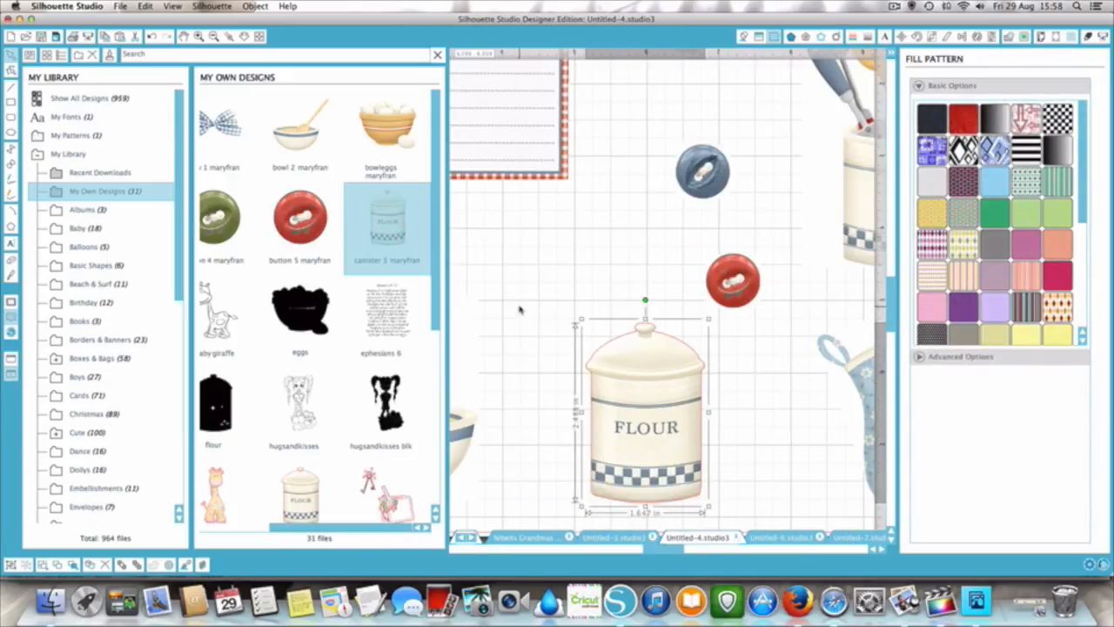
left_click(437, 54)
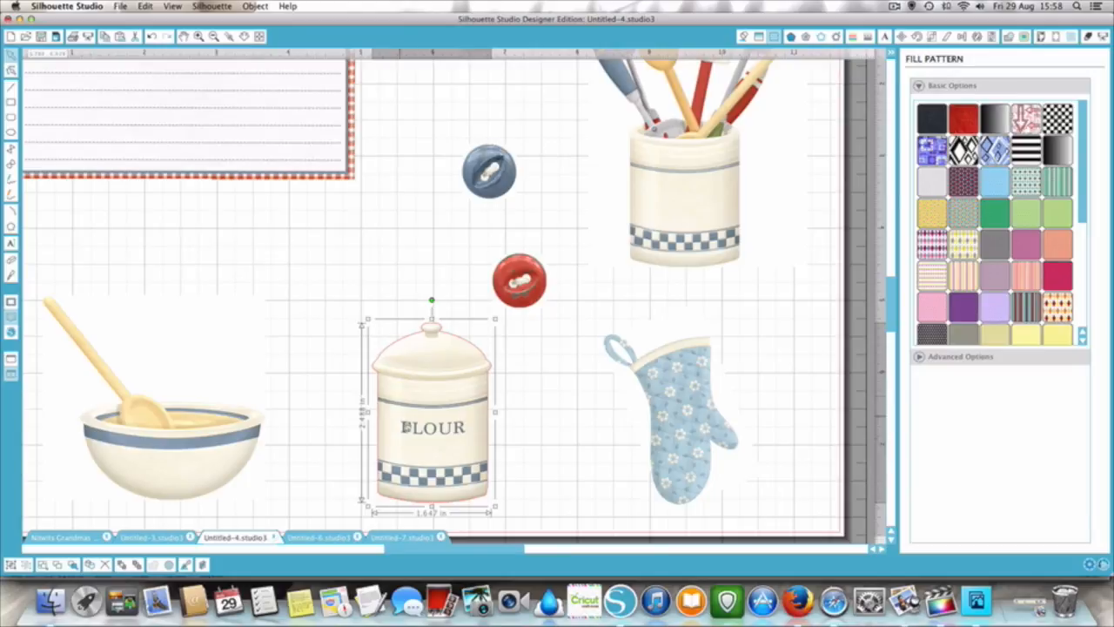
- Group the filled flour canister with its cut outline, nudge it slightly, and copy it
left_click(534, 402)
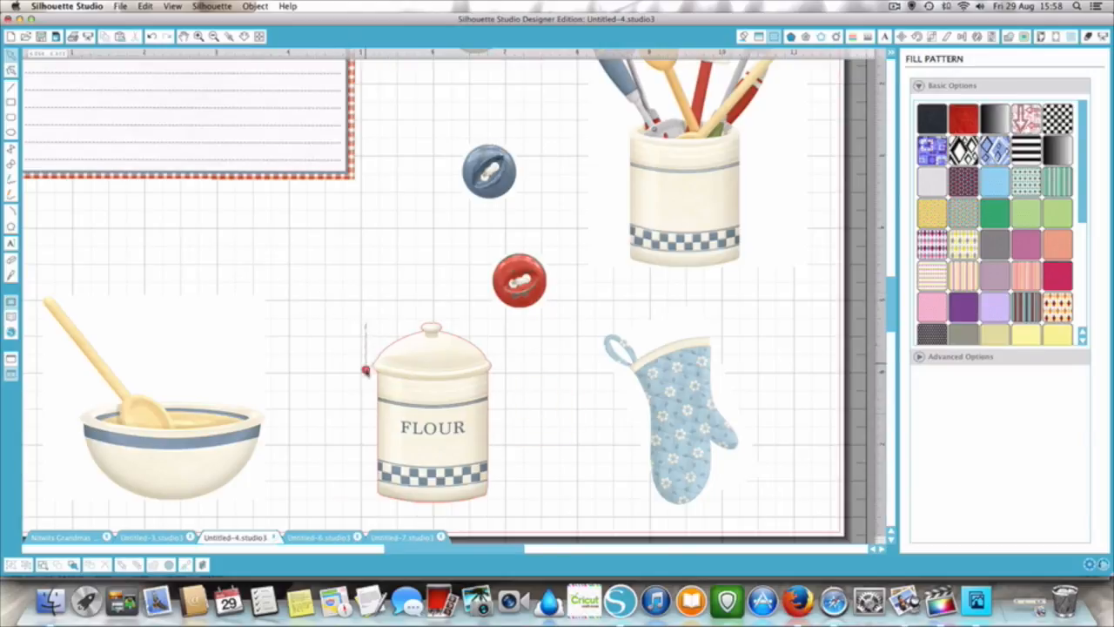
left_click(449, 473)
left_click(10, 564)
mouse_move(433, 415)
left_mouse_down()
mouse_move(342, 414)
mouse_move(449, 416)
mouse_move(412, 413)
mouse_move(425, 407)
left_mouse_up()
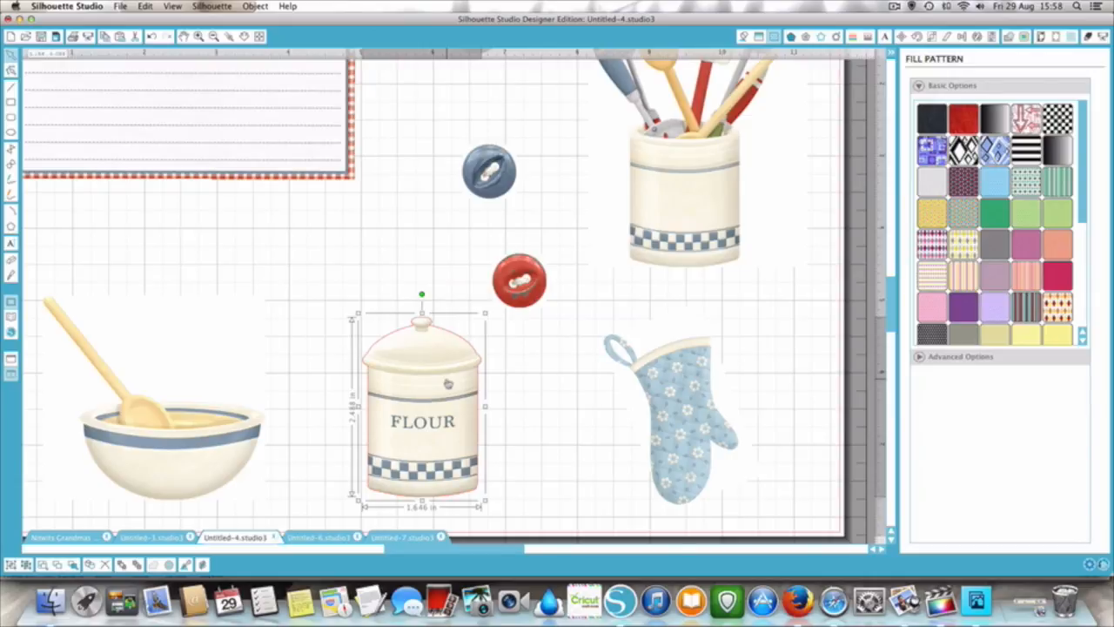
right_click(447, 383)
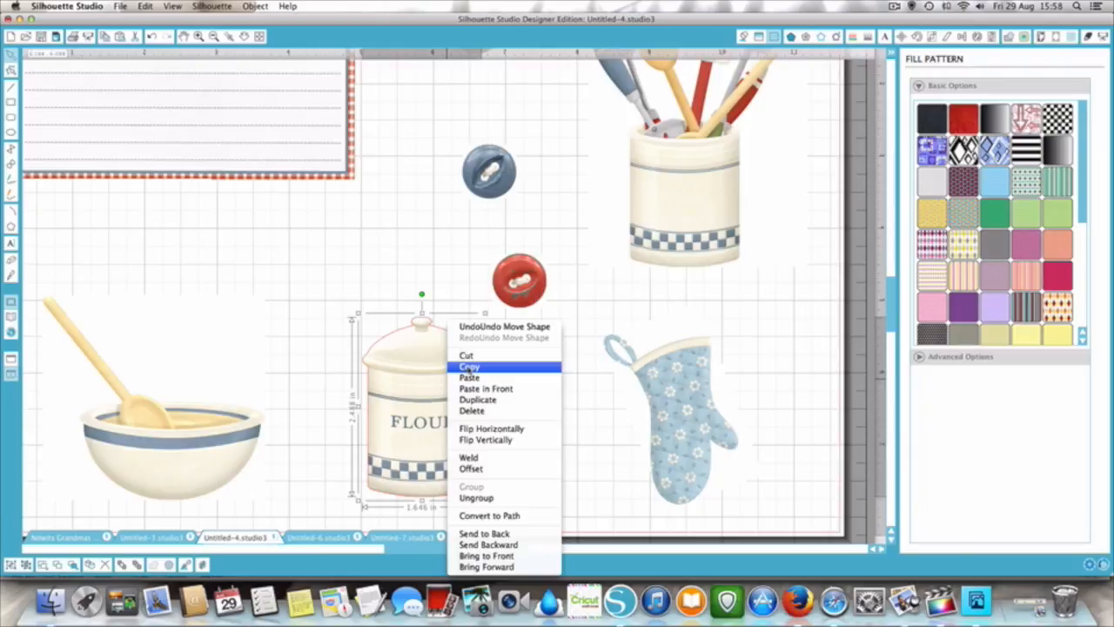
left_click(468, 367)
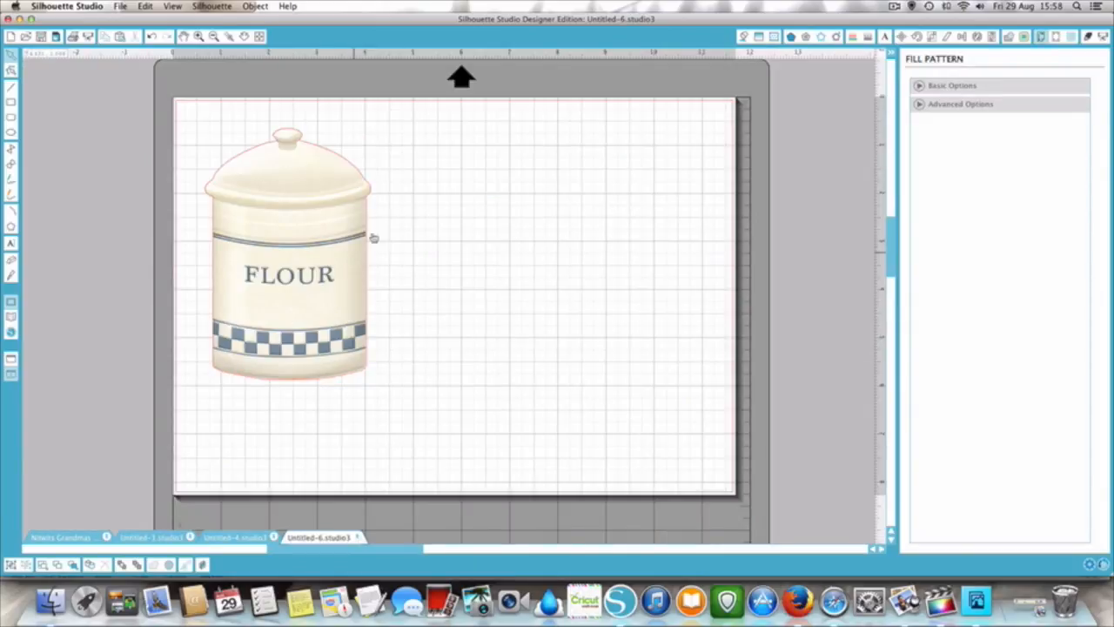
- Add the Nitwits - stuffed giraffe design from My Own Designs to the page and place it beside the flour canister
left_click(118, 7)
mouse_move(136, 96)
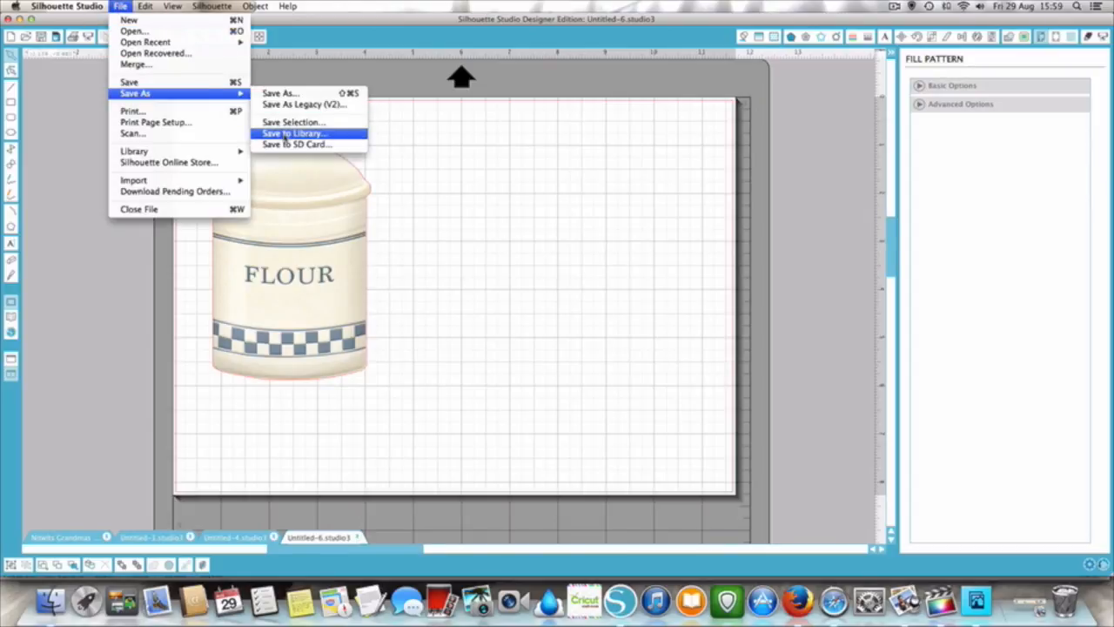
left_click(12, 321)
left_click(11, 320)
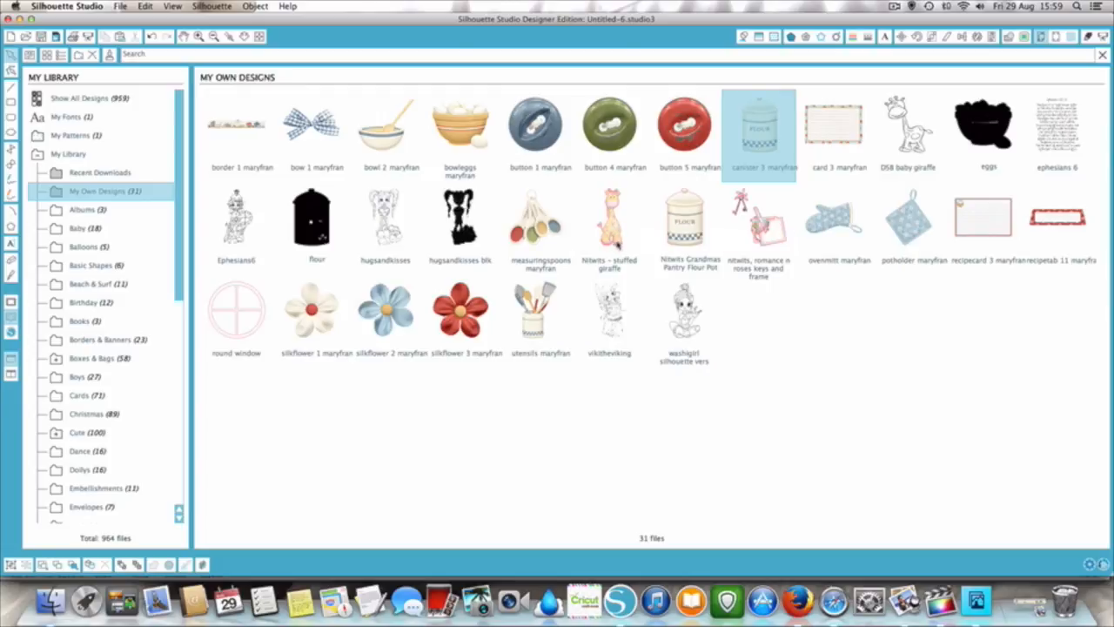
double_click(614, 240)
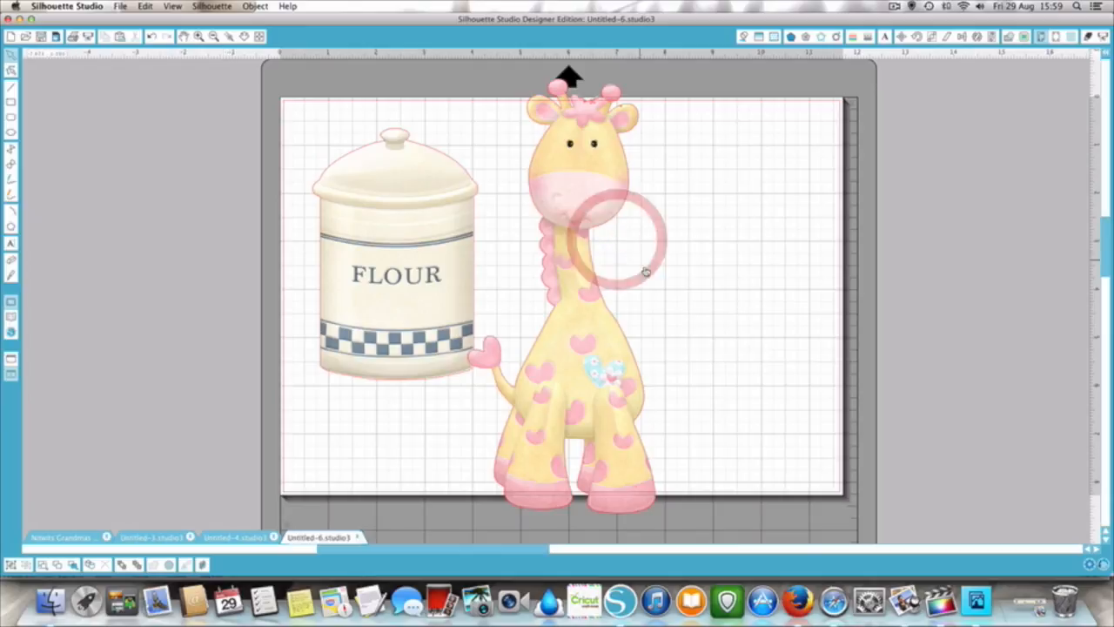
left_click_drag(579, 342, 639, 340)
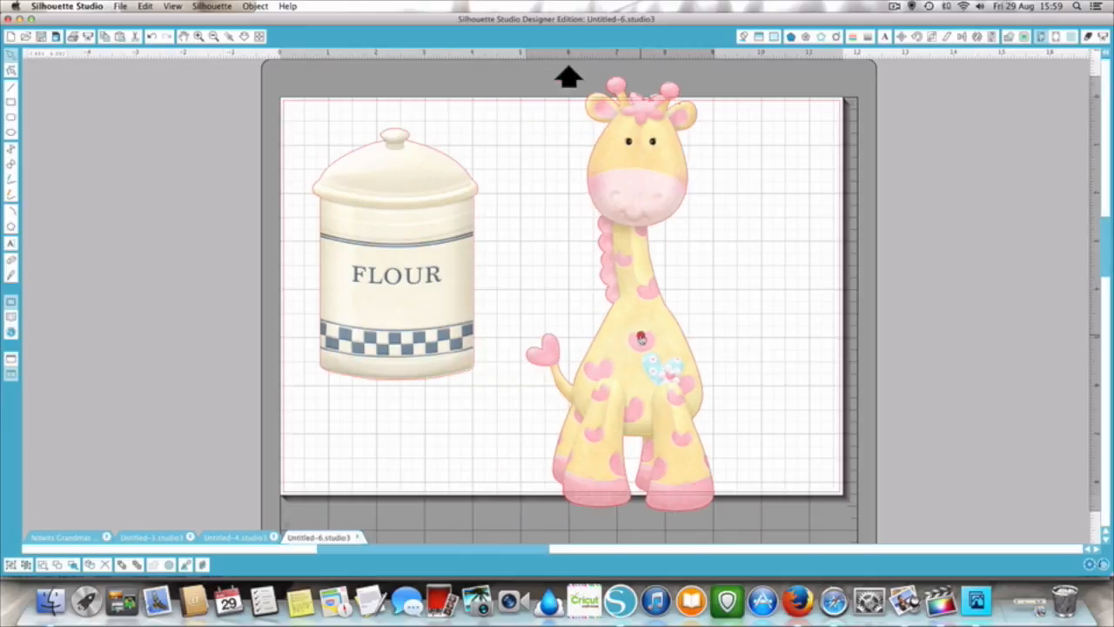
- Scale the giraffe down to about 1.74 by 4.03 in, keeping it beside the flour canister
left_click(633, 192)
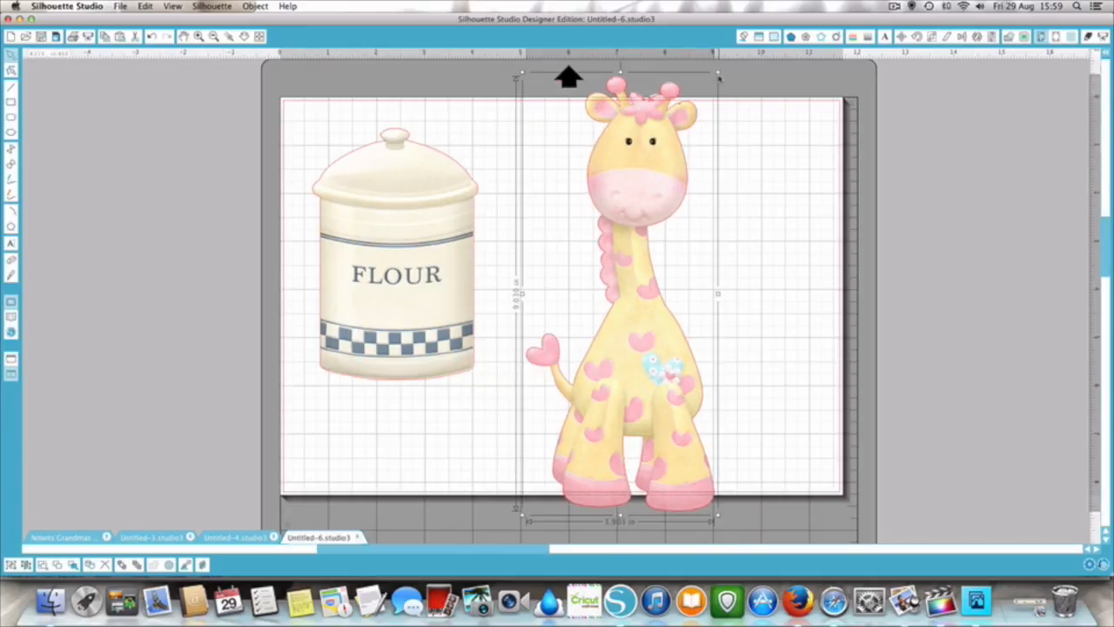
left_click_drag(717, 74, 598, 247)
left_click_drag(599, 305, 658, 224)
left_click_drag(698, 179, 731, 138)
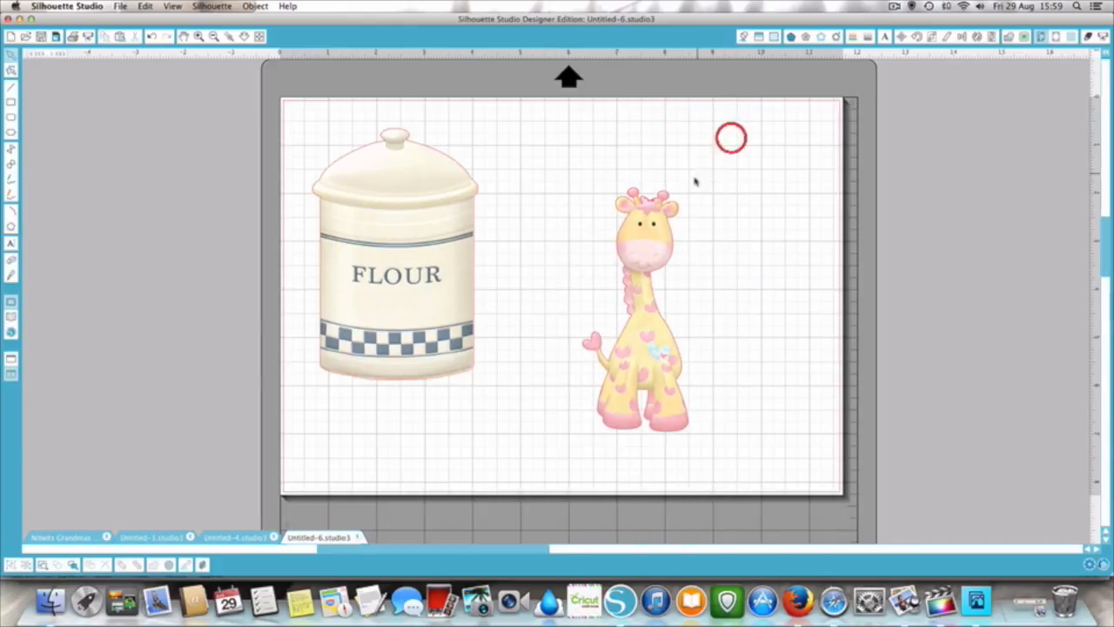
left_click(670, 219)
left_click_drag(691, 184, 655, 241)
- Flip the giraffe horizontally
right_click(633, 280)
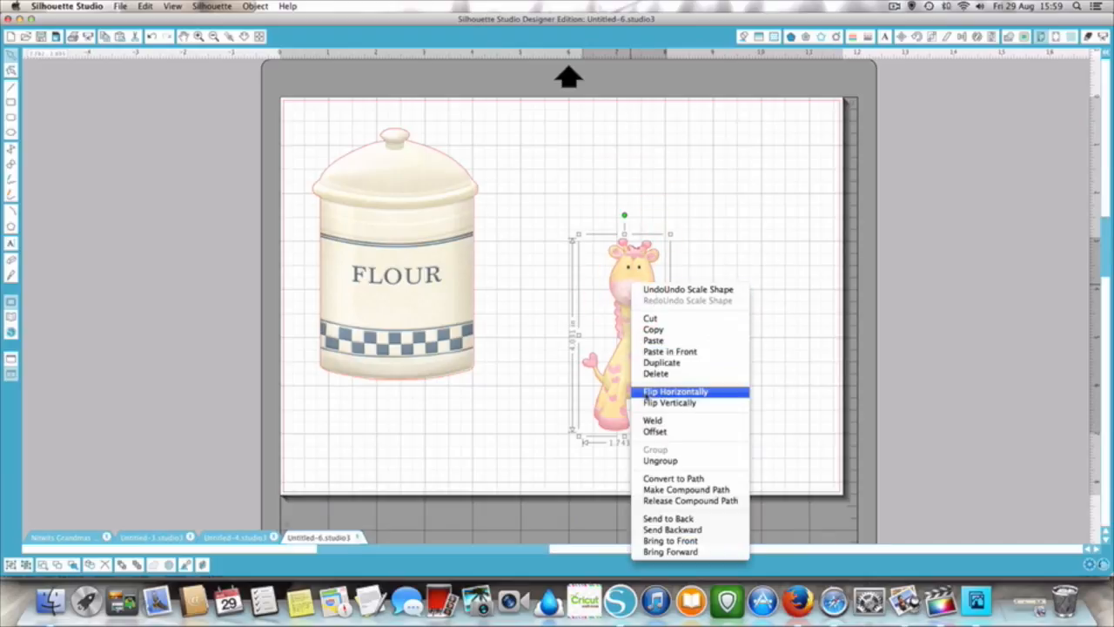
left_click(644, 392)
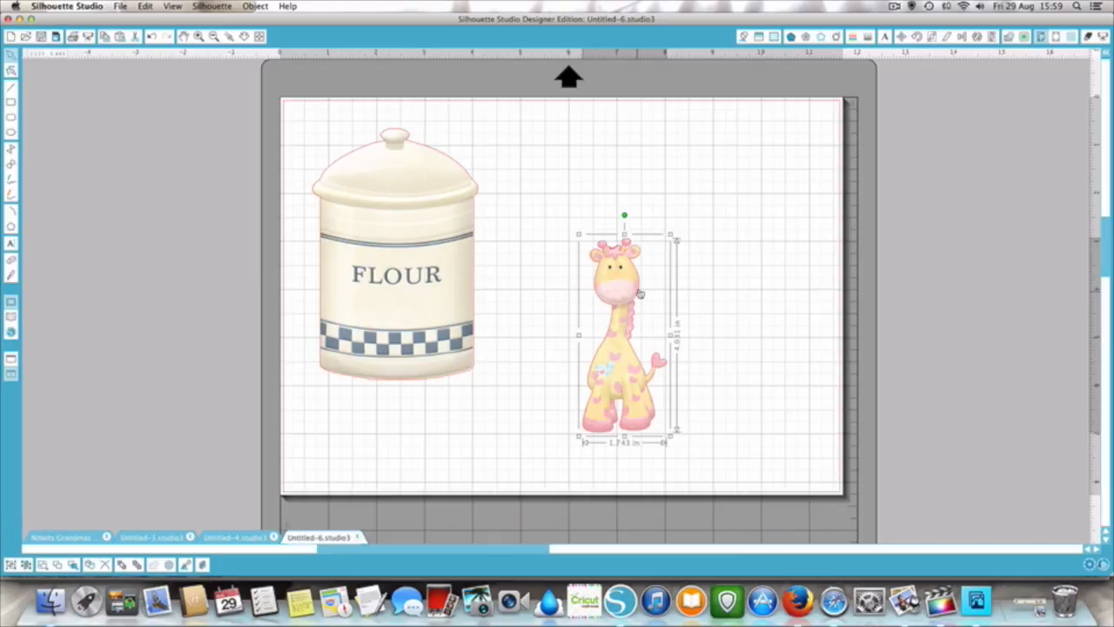
mouse_move(676, 224)
left_mouse_down()
mouse_move(705, 167)
mouse_move(674, 231)
left_mouse_up()
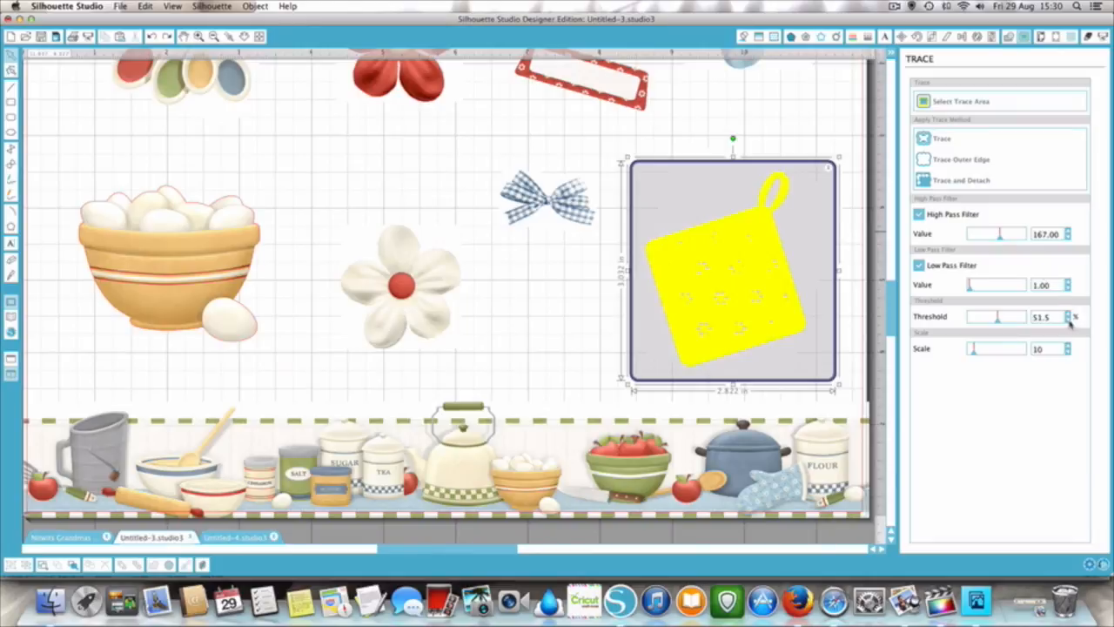
- Set the potholder trace to a threshold of 54.5 %, high pass filter 171.00 and low pass filter 0.25
left_click(1068, 313)
left_click(1068, 313)
left_click(1068, 313)
left_click(1067, 314)
left_click(1068, 313)
left_click(1068, 313)
left_click(1068, 312)
left_click(1069, 313)
left_click(1069, 313)
left_click(1068, 313)
left_click(1069, 314)
left_click(1068, 313)
left_click(1068, 313)
left_click(1069, 313)
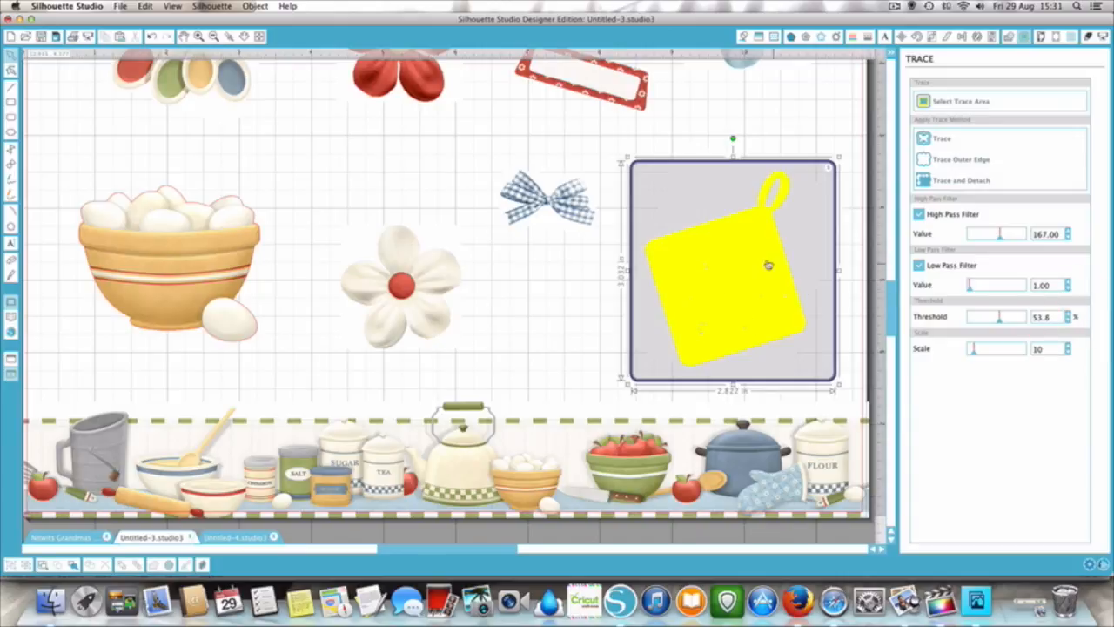
left_click(1068, 313)
left_click(1068, 231)
left_click(1069, 231)
left_click(1068, 232)
left_click(1068, 231)
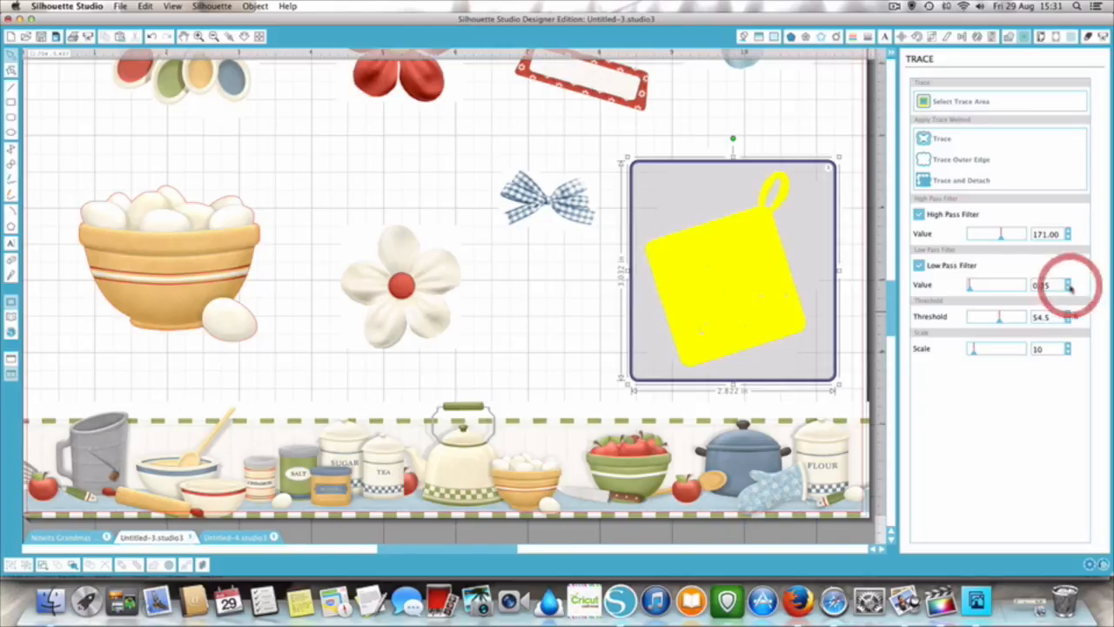
- Set the threshold to 56.1 % with high pass filter 179.00, and trace the potholder using the Trace method
left_click(1070, 314)
left_click(1068, 313)
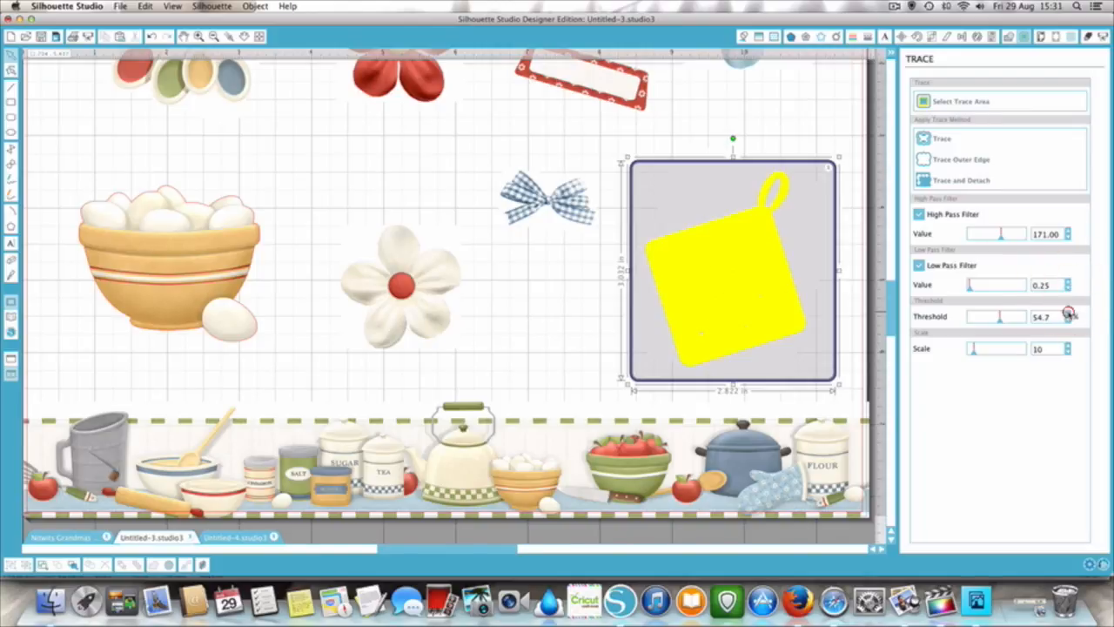
left_click(1069, 314)
left_click(1069, 314)
left_click(1069, 314)
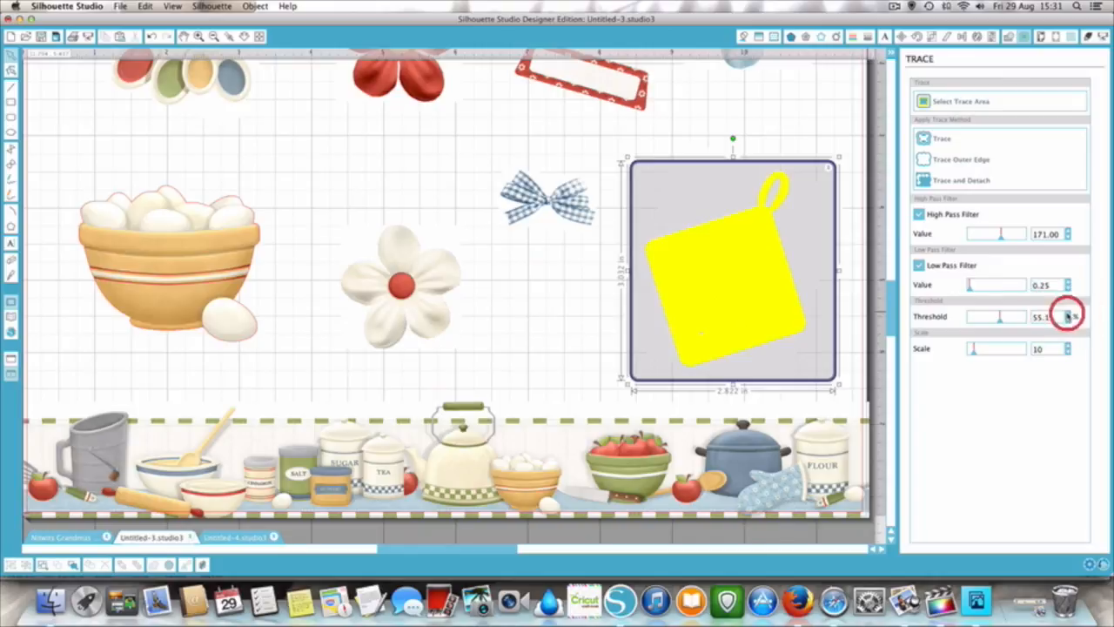
left_click(1069, 314)
left_click(1069, 314)
left_click(1069, 315)
left_click(1068, 314)
left_click(1069, 314)
left_click(1068, 314)
left_click(1068, 314)
left_click(1068, 314)
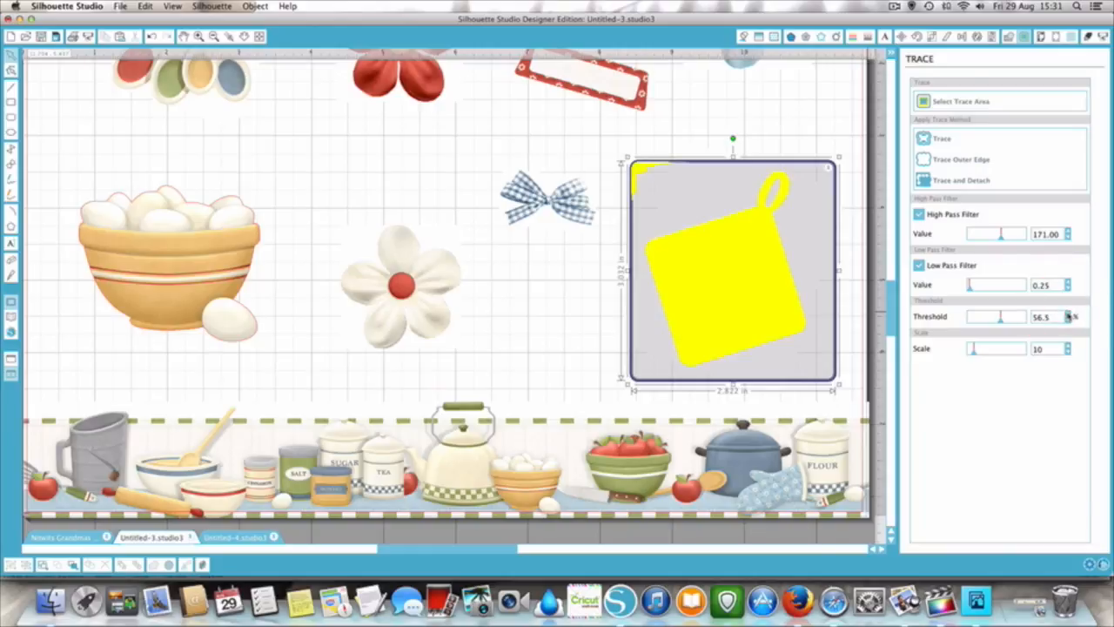
left_click(1069, 320)
left_click(1069, 319)
left_click(1069, 320)
left_click(1068, 319)
left_click(1069, 319)
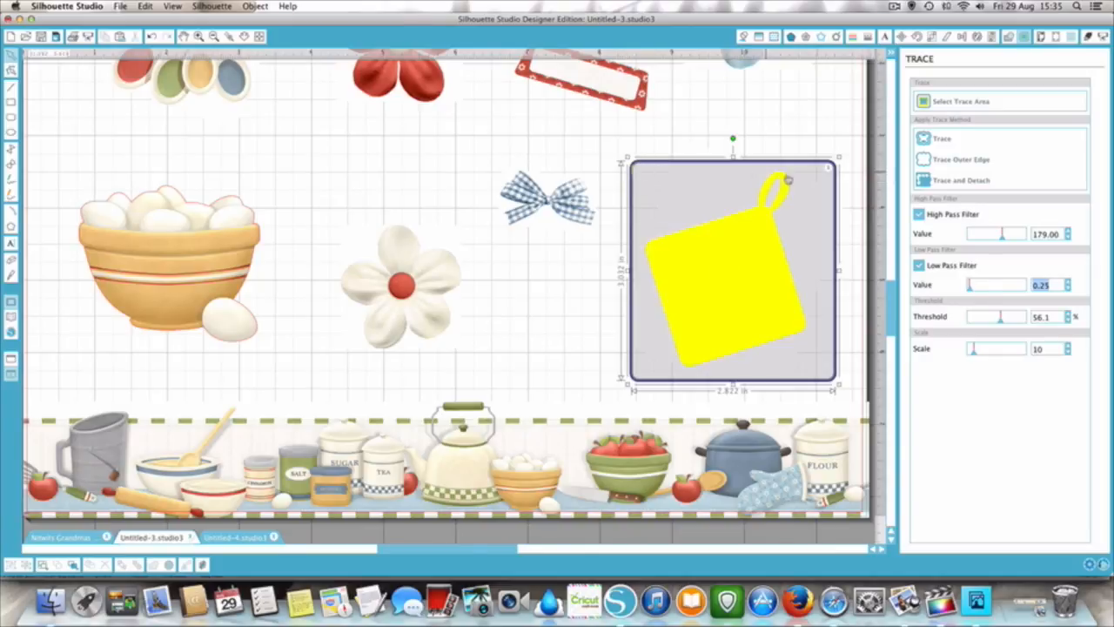
left_click(925, 141)
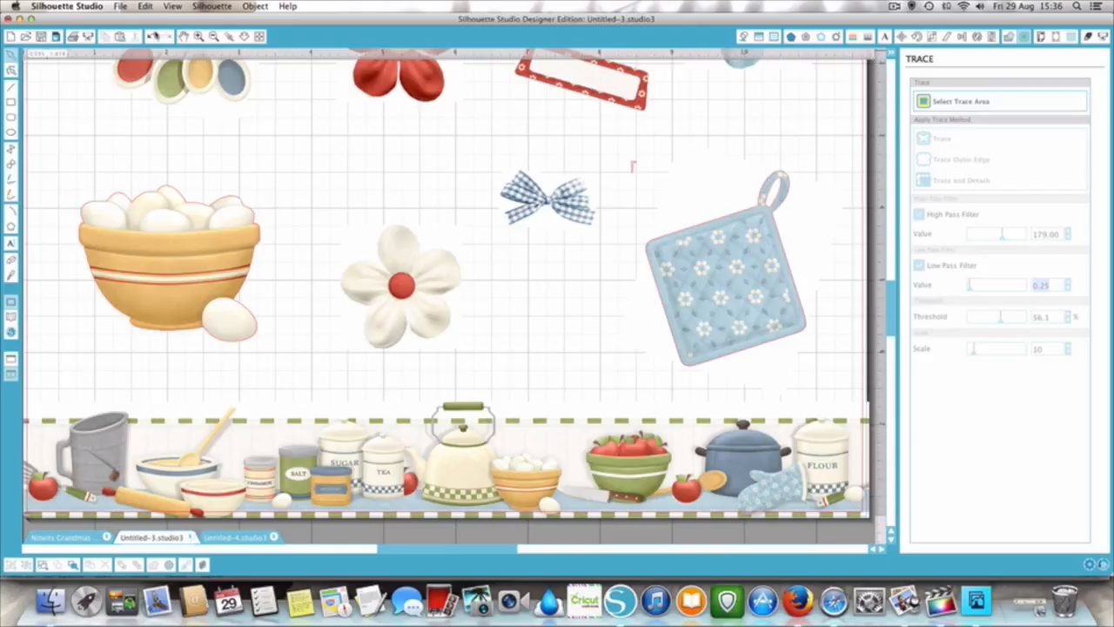
- Try to erase the stray trace mark between the bow and the potholder, and undo the erasure
left_click(198, 37)
left_click(199, 38)
scroll(565, 203, "up", 2)
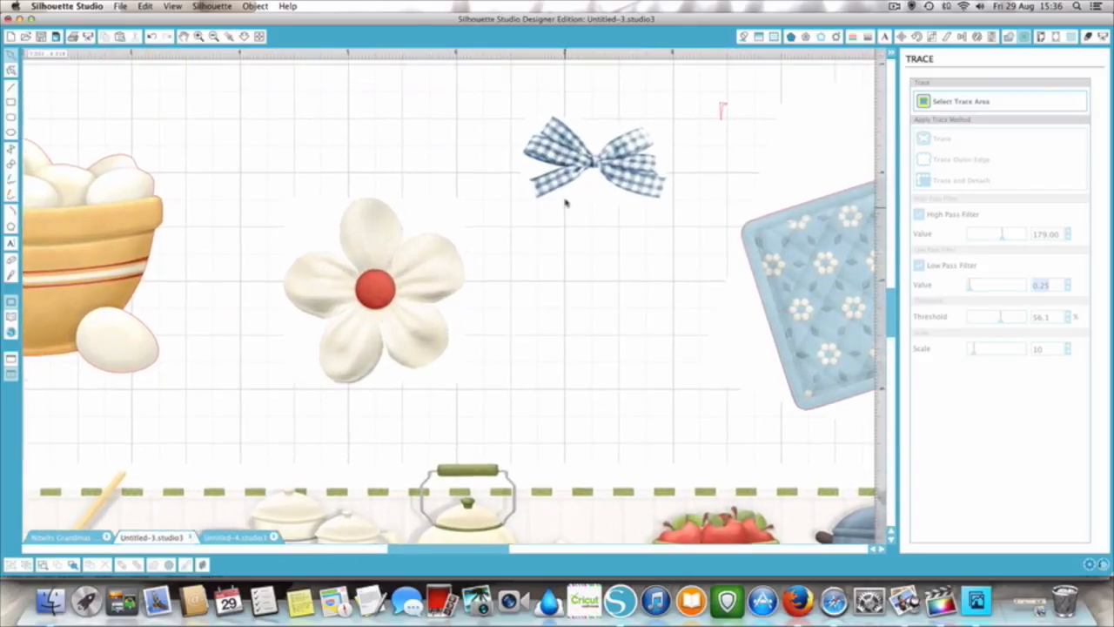
scroll(566, 203, "right", 5)
scroll(565, 203, "right", 5)
scroll(566, 202, "up", 2)
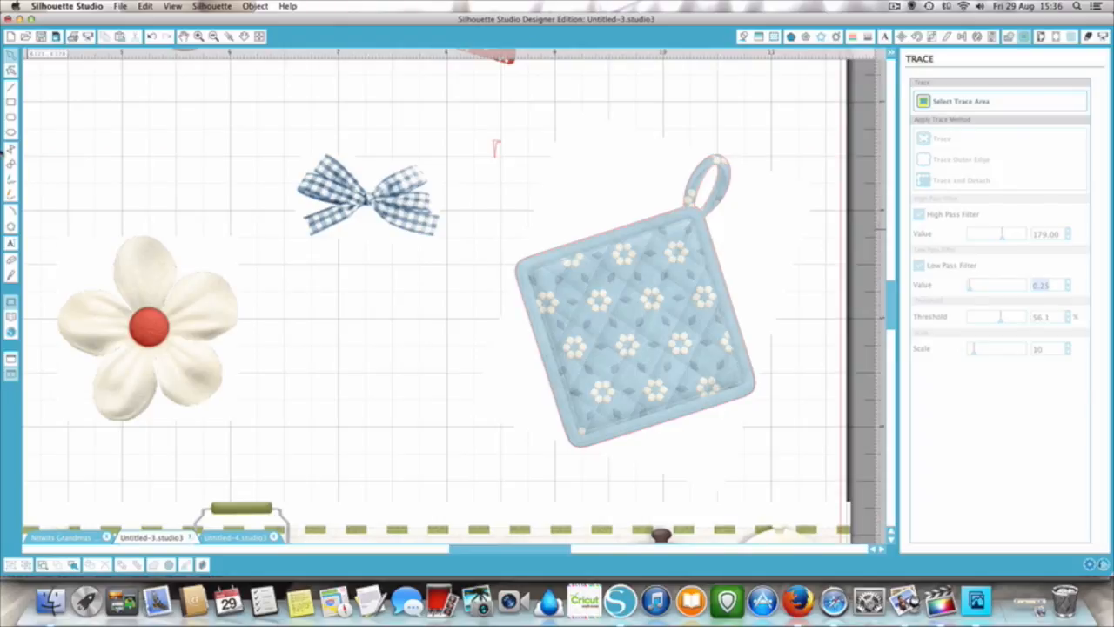
left_click(11, 260)
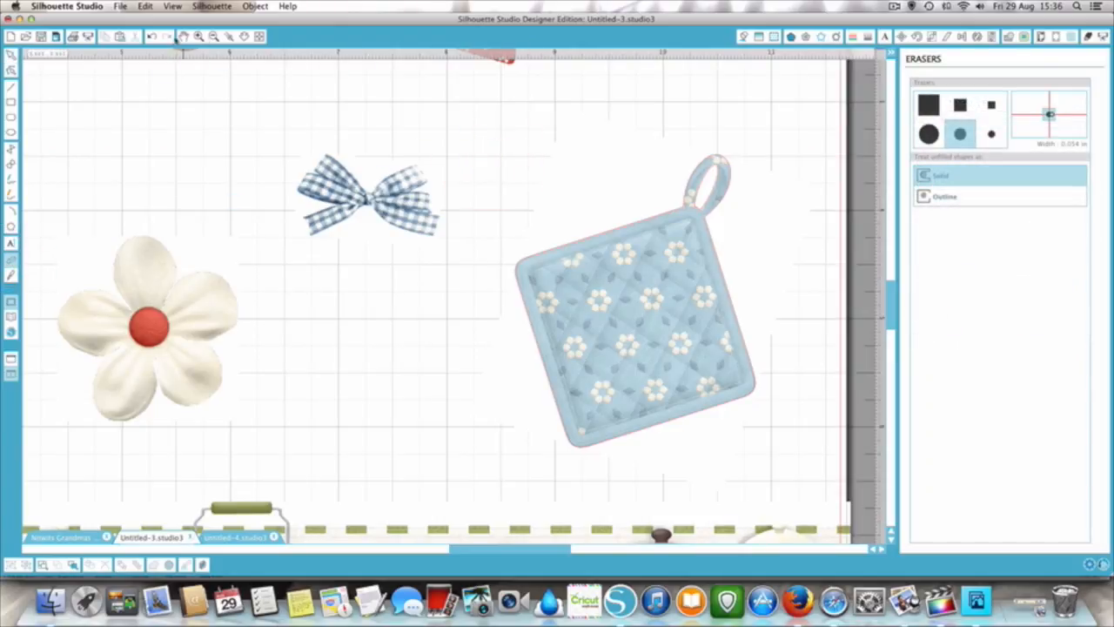
left_click(151, 36)
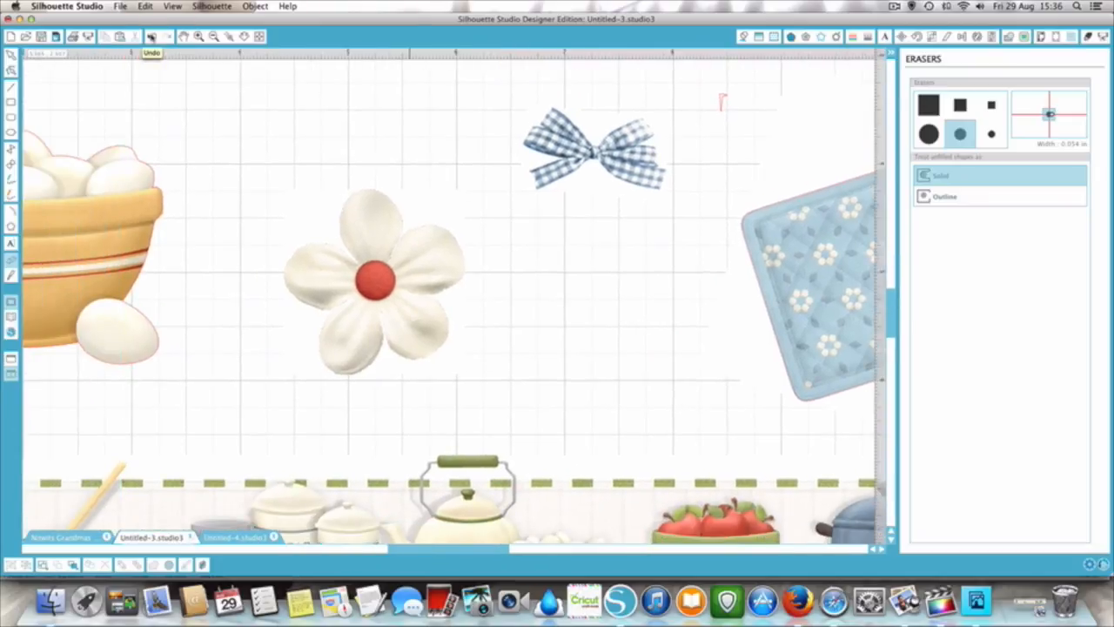
- Delete every point of the stray trace mark beside the potholder in point editing, and exit with nothing selected
scroll(581, 205, "up", 2)
scroll(581, 205, "right", 5)
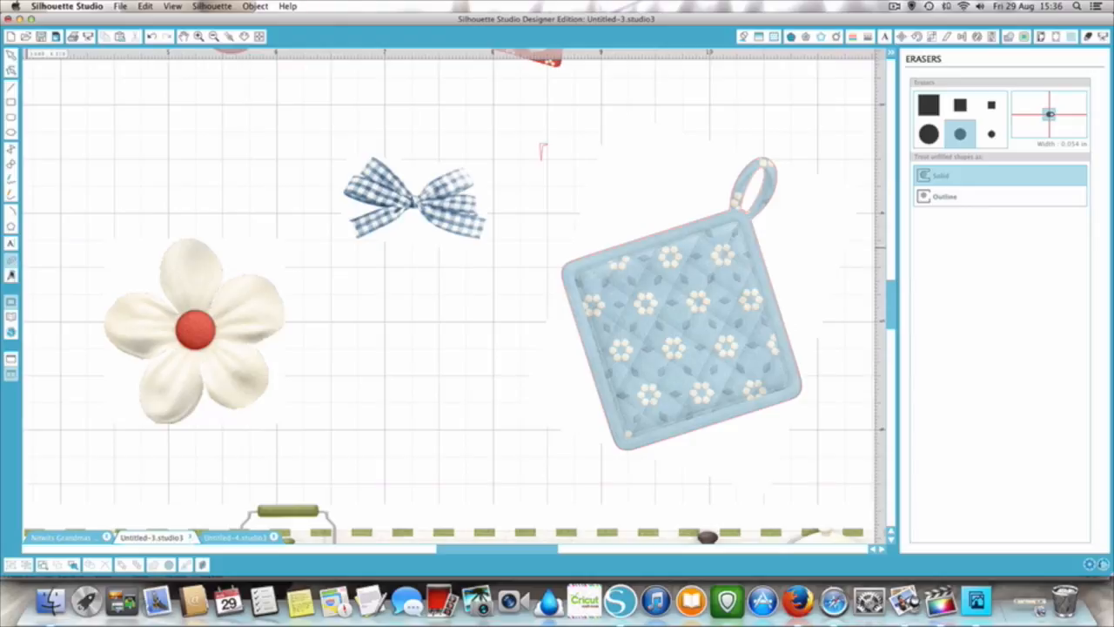
left_click(10, 56)
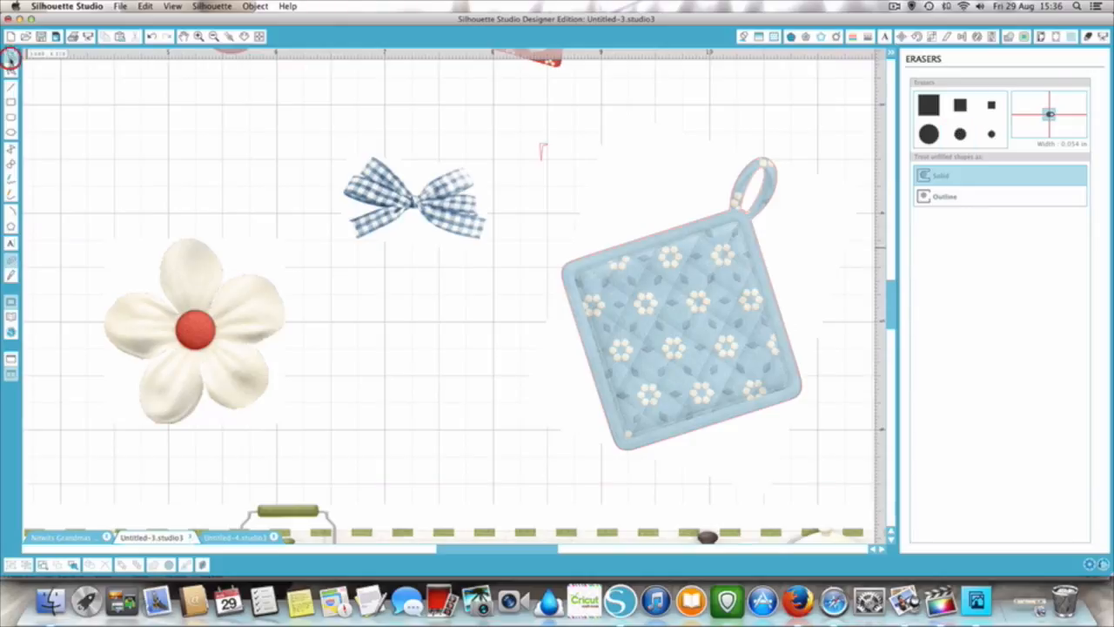
double_click(542, 145)
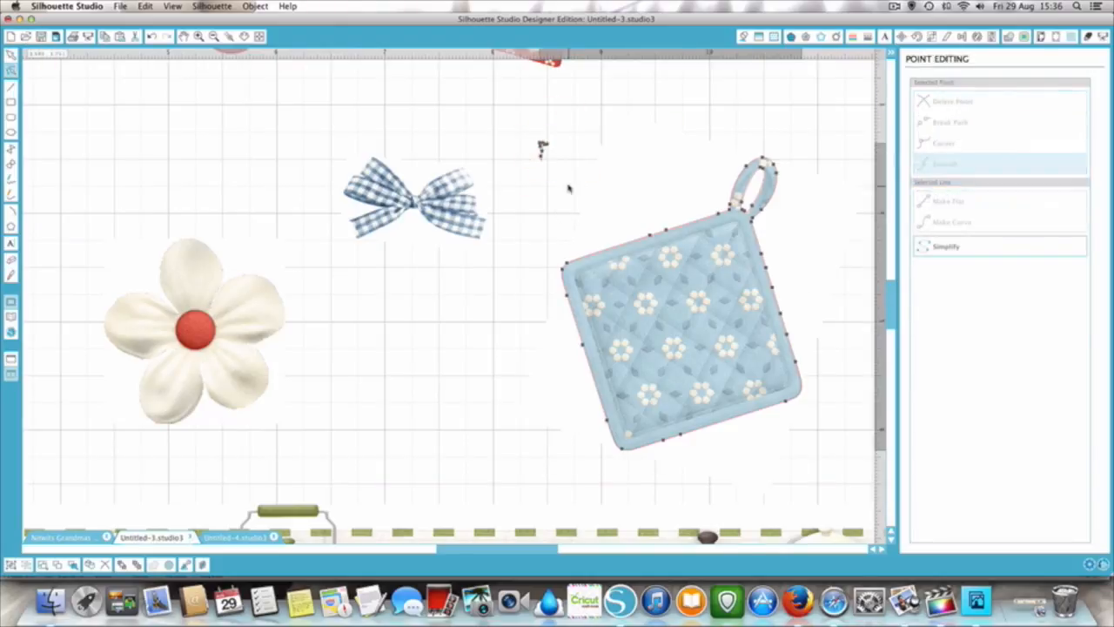
right_click(542, 150)
left_click(548, 160)
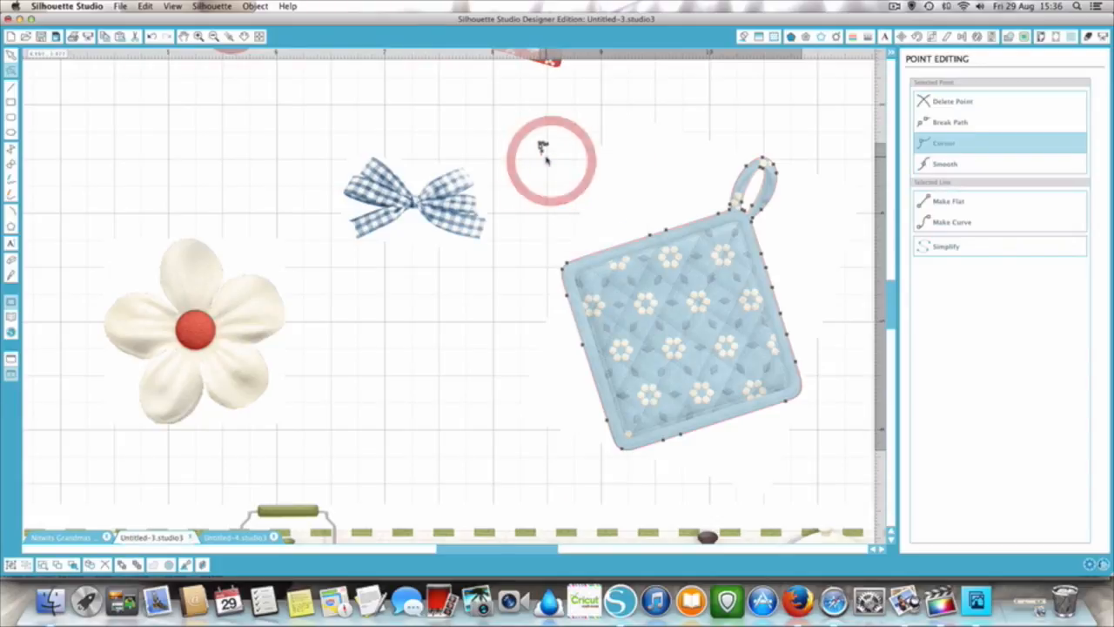
right_click(543, 146)
left_click(551, 157)
right_click(543, 149)
left_click(545, 153)
right_click(542, 144)
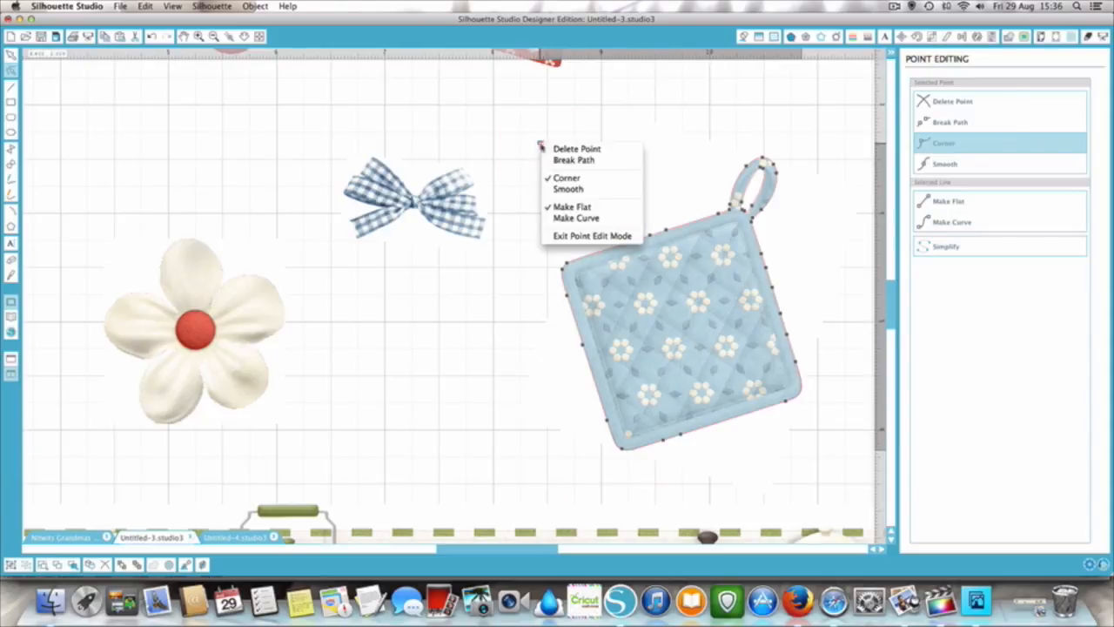
left_click(546, 150)
right_click(544, 143)
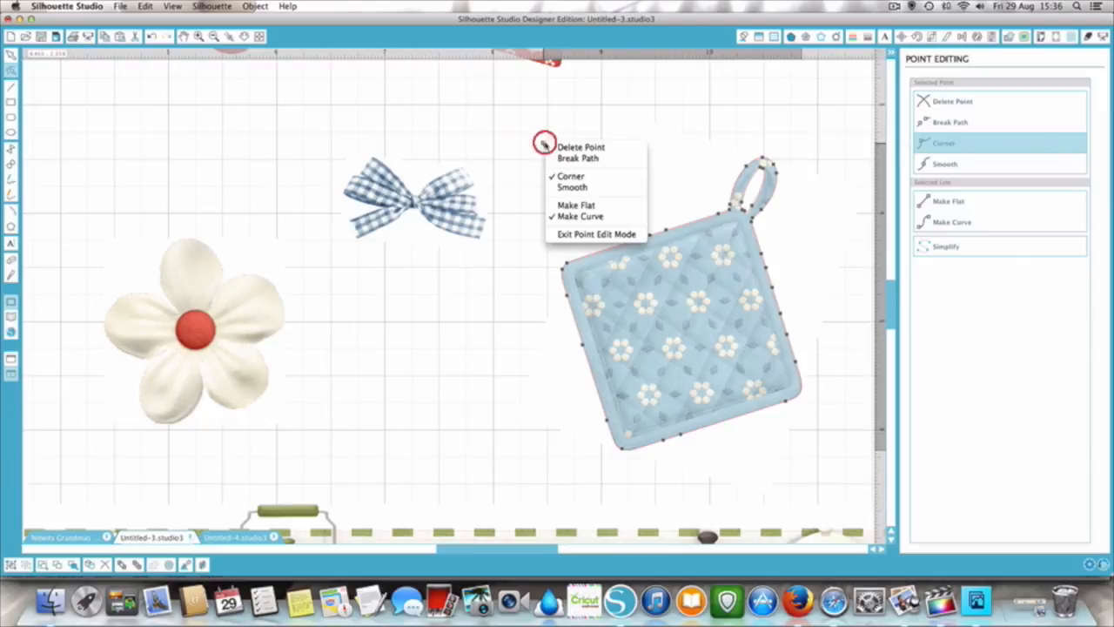
left_click(547, 147)
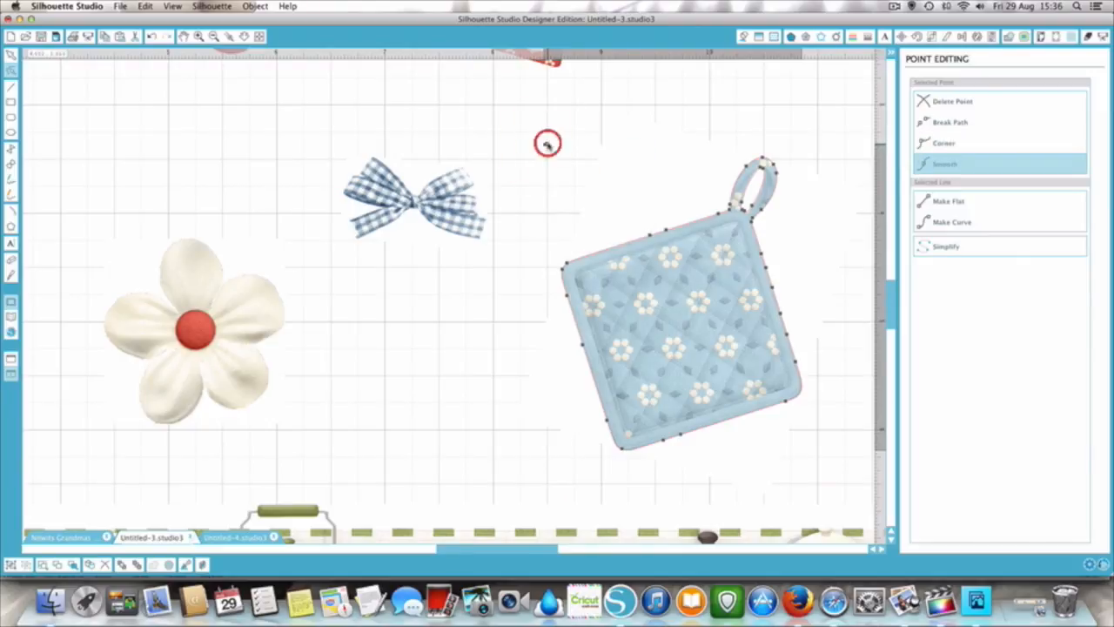
right_click(546, 142)
left_click(551, 150)
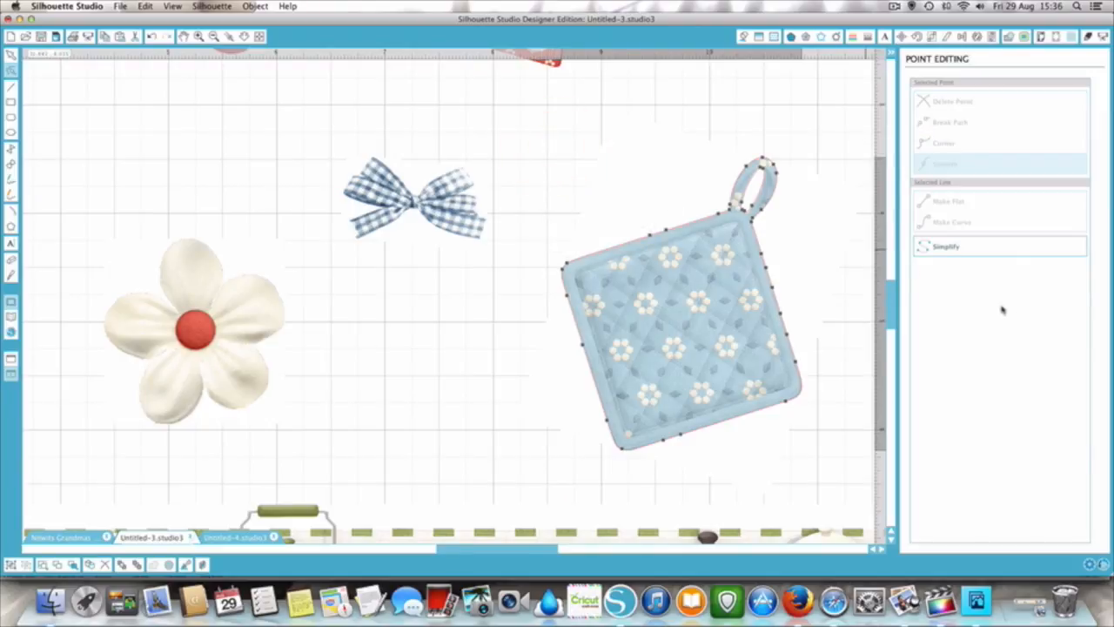
left_click(848, 249)
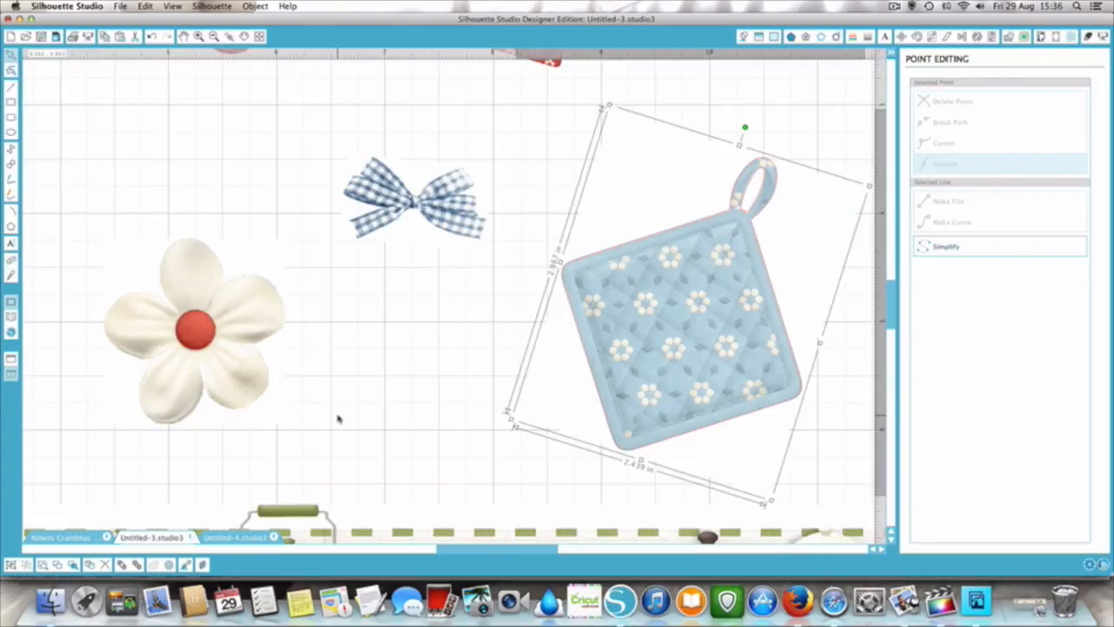
left_click(479, 451)
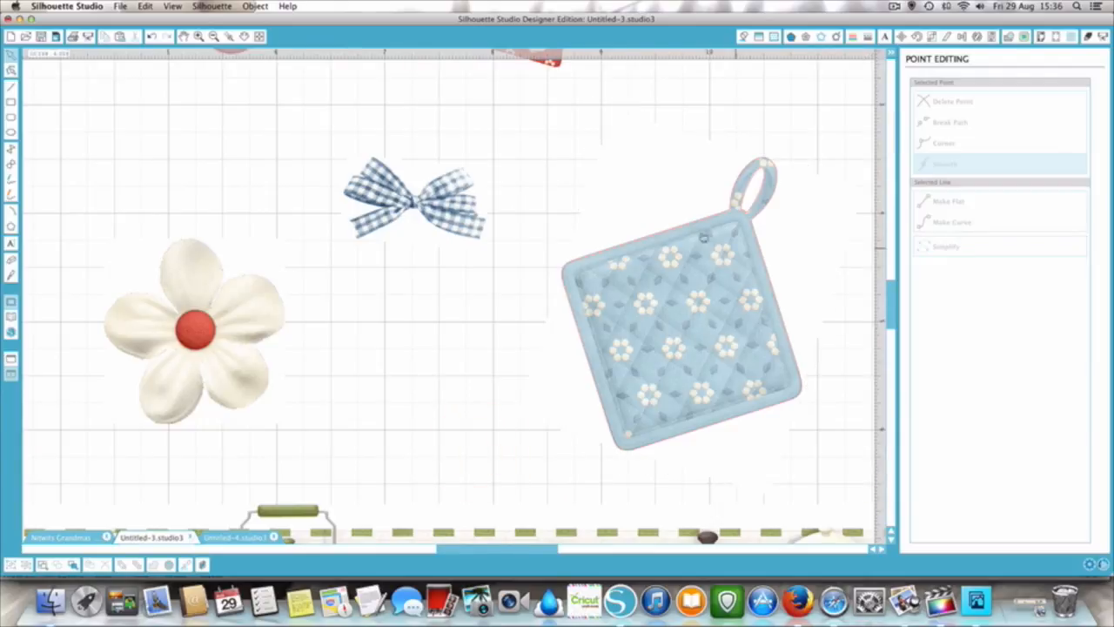
- Switch to the Nitwits GP sheet 2 document to view its outlined images
scroll(492, 388, "down", 5)
scroll(492, 388, "left", 3)
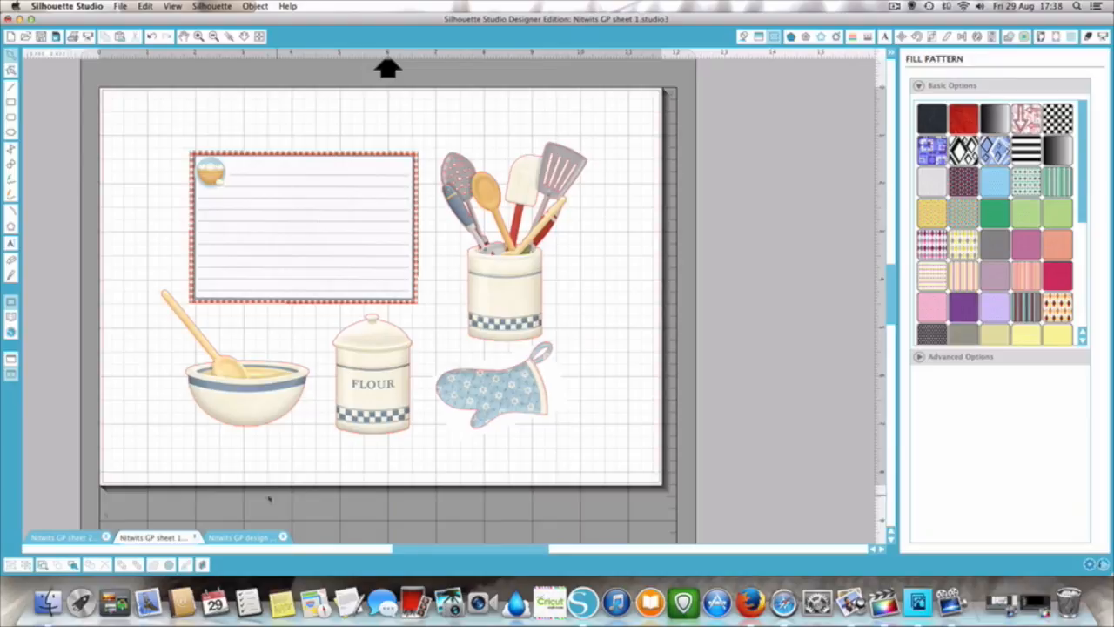
left_click(56, 537)
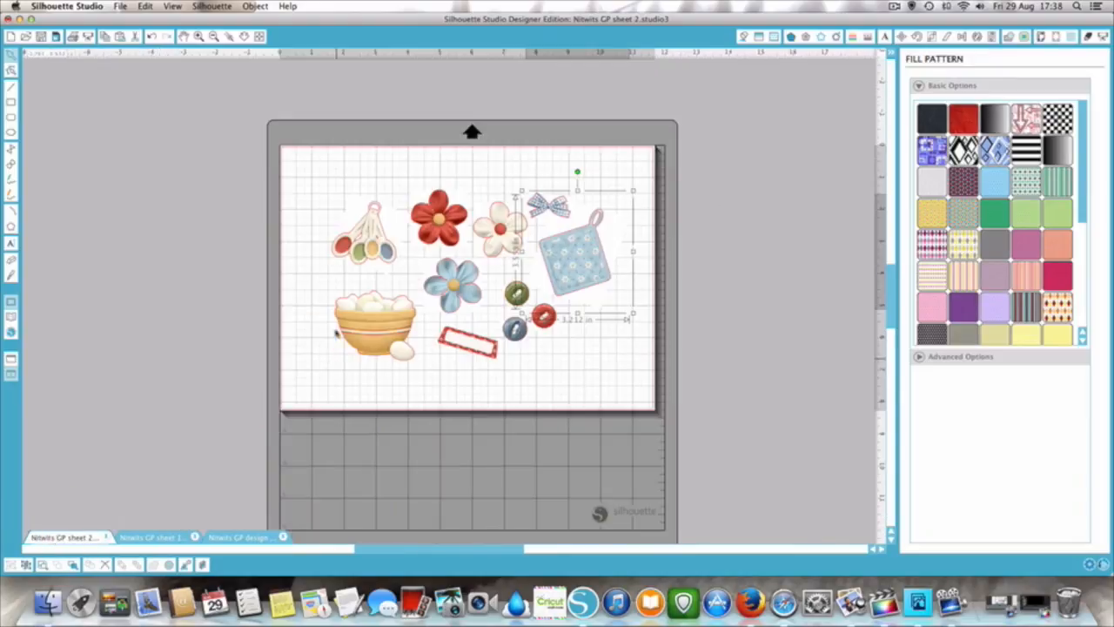
- Deselect the potholder and add Type 1 (CAMEO, Portrait) registration marks to the page
left_click(197, 37)
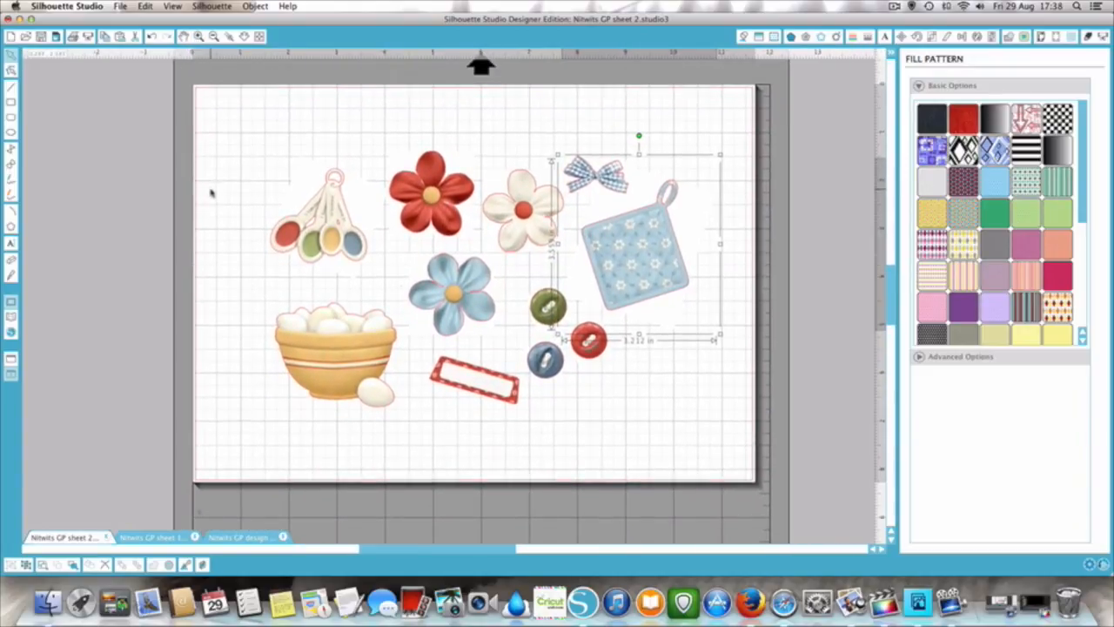
left_click(209, 186)
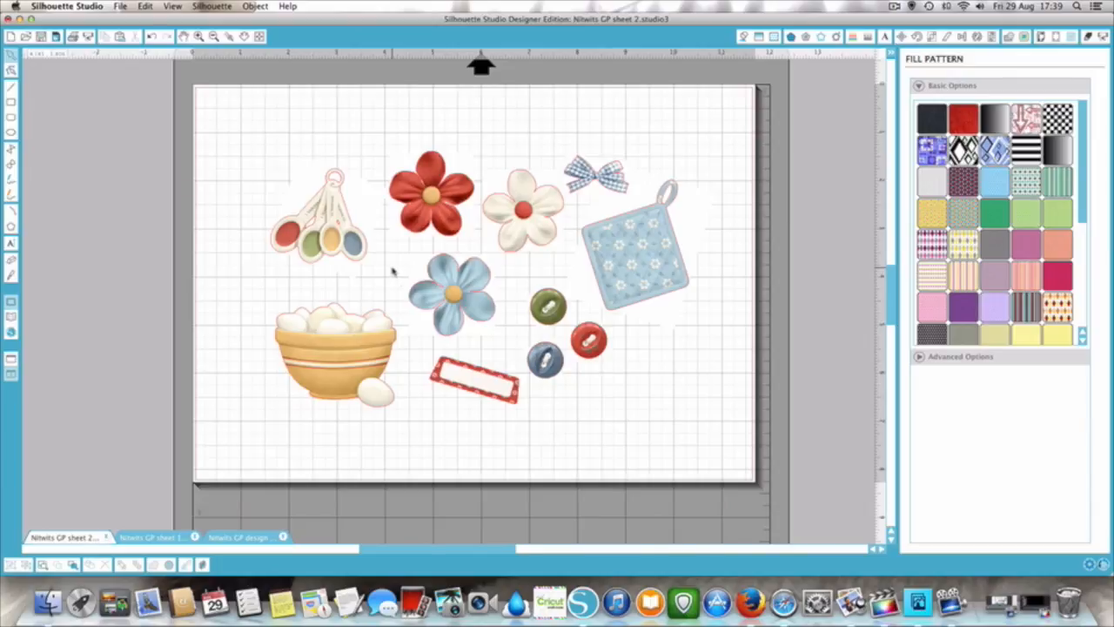
scroll(392, 272, "down", 1)
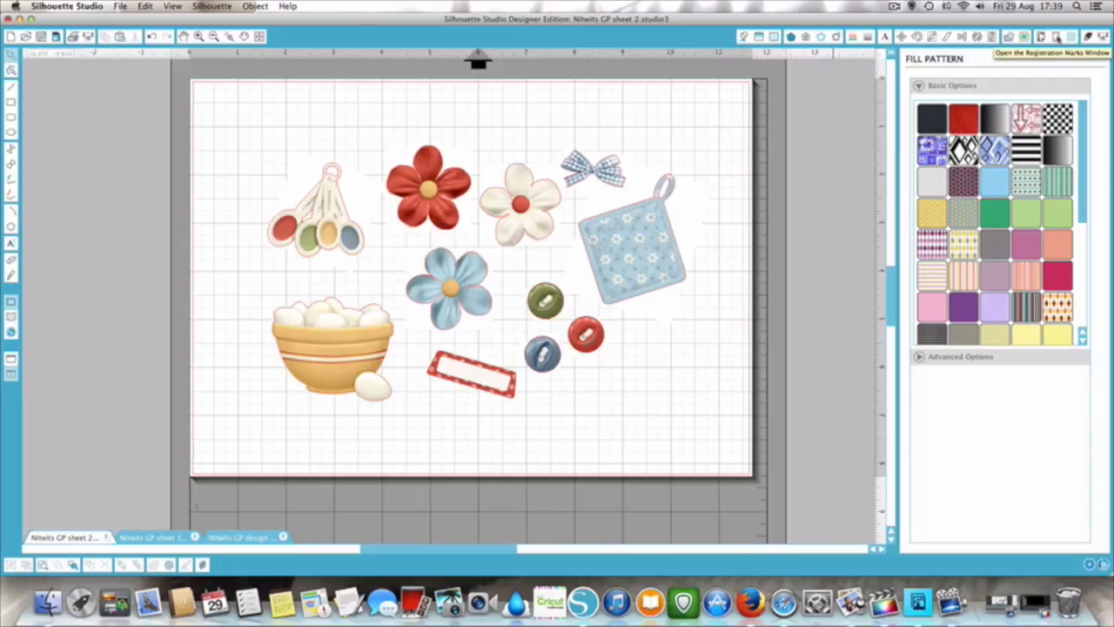
left_click(1057, 36)
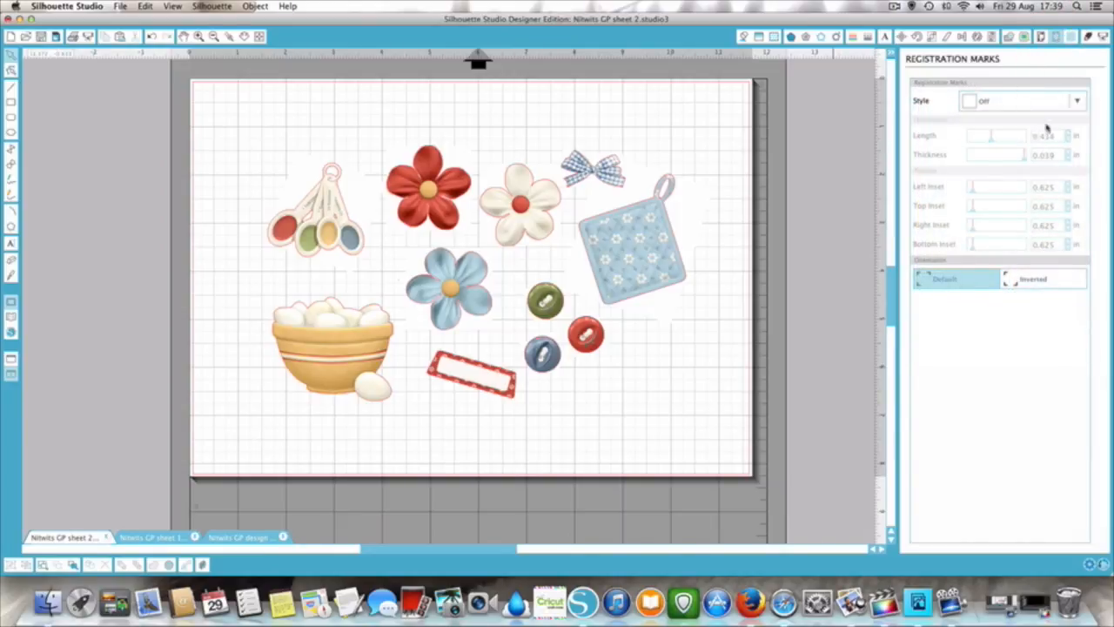
left_click(970, 104)
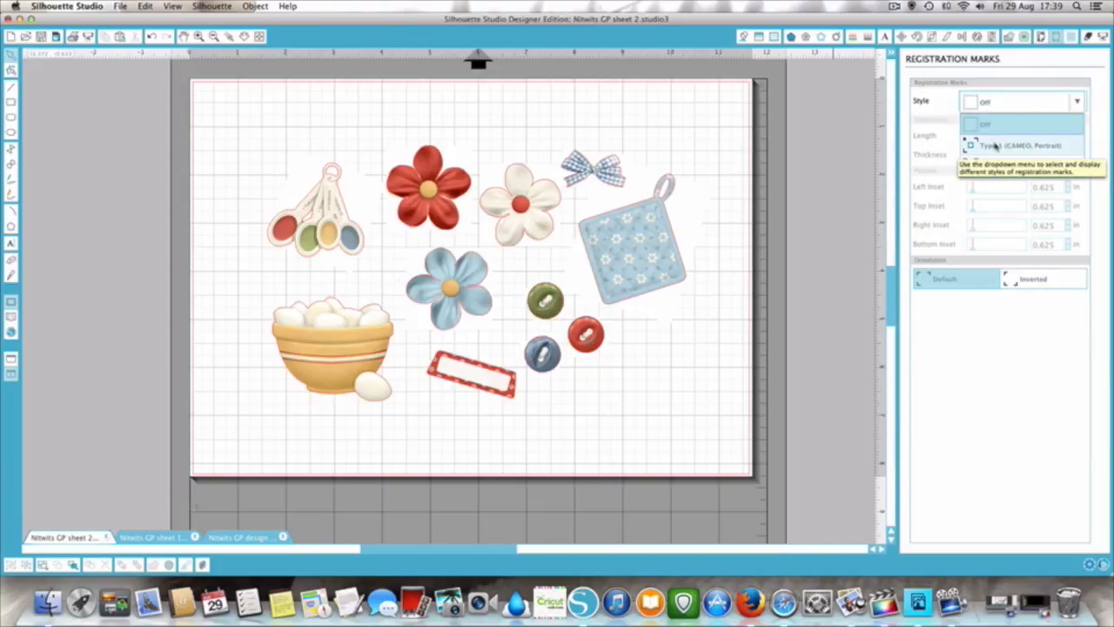
left_click(997, 146)
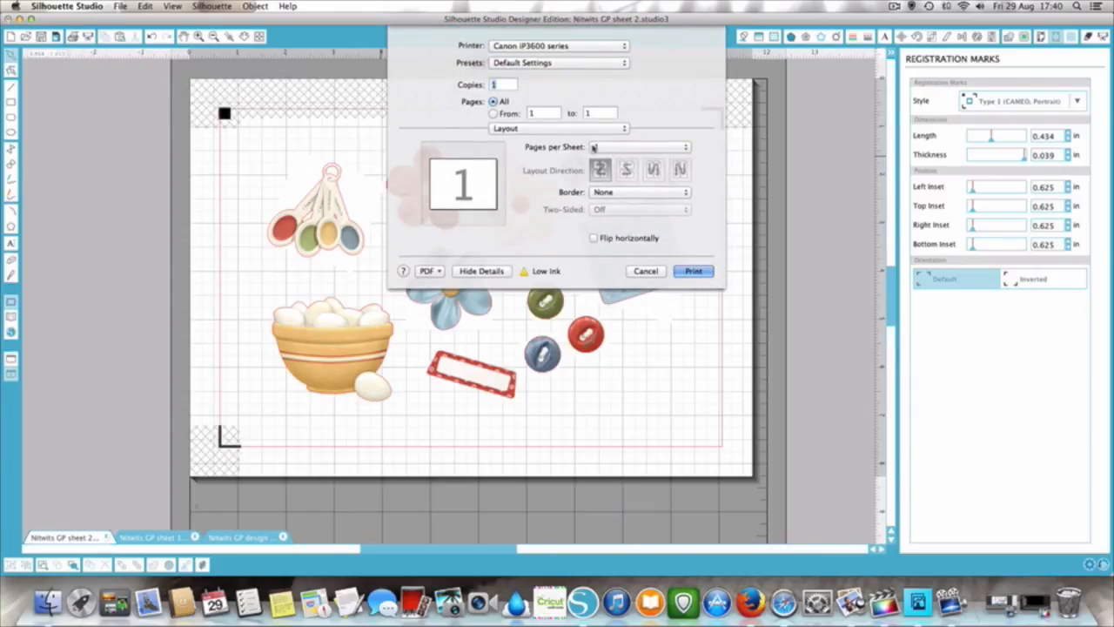
- Set the paper source to Rear Tray in the Quality & Media print settings and print the sheet
left_click(585, 132)
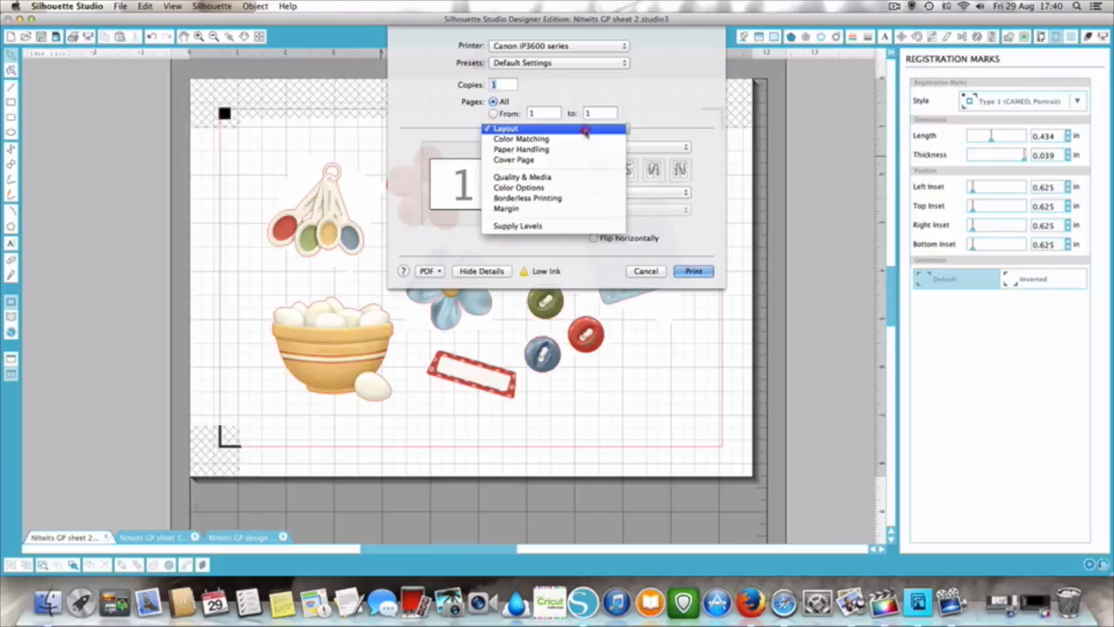
left_click(581, 179)
left_click(584, 165)
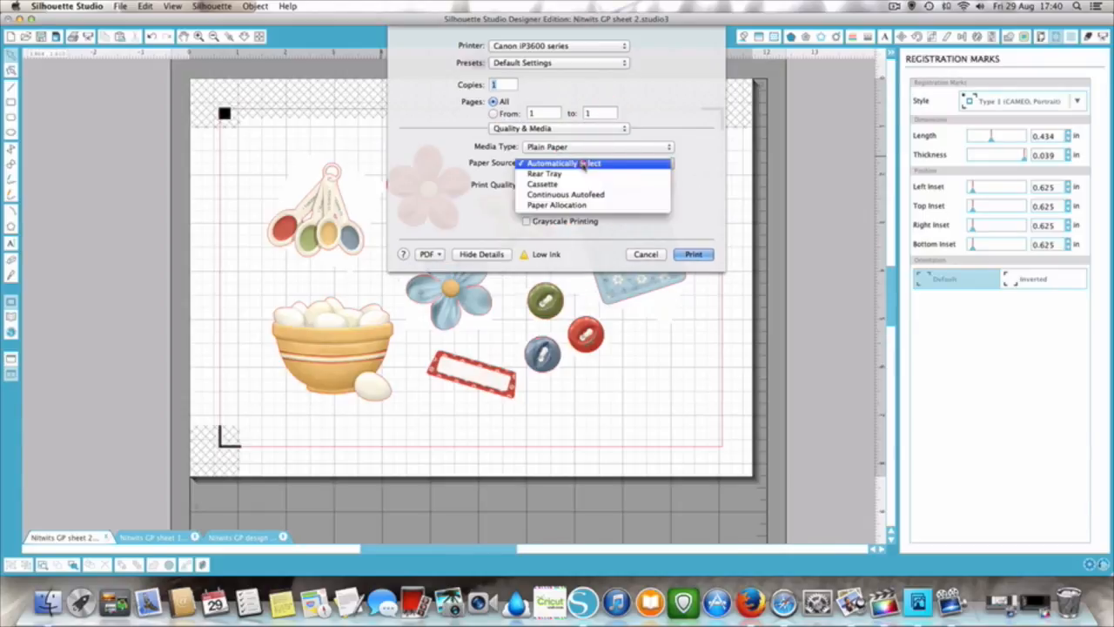
left_click(584, 175)
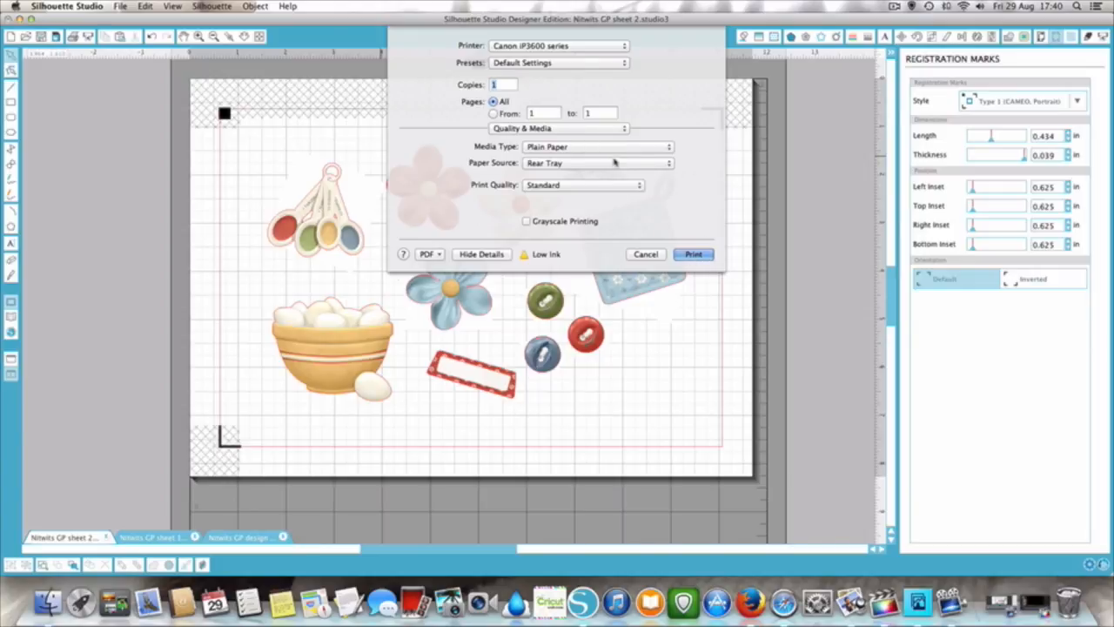
left_click(693, 254)
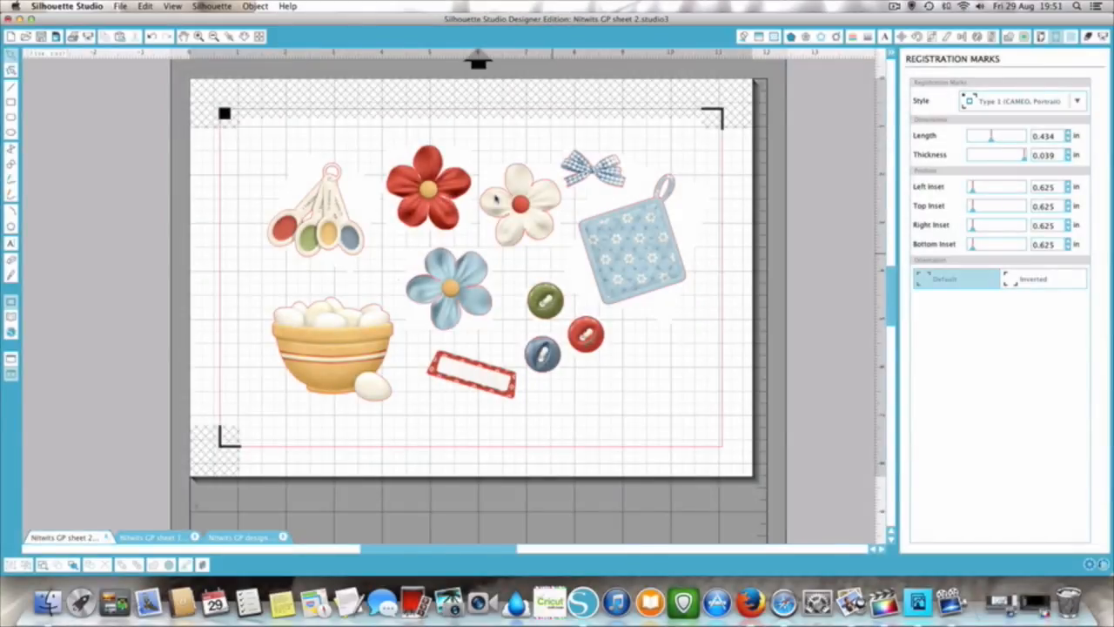
- Switch to the Nitwits GP sheet 1 document, review its standard and advanced cut settings, and proceed to send it to the Silhouette
left_click(165, 535)
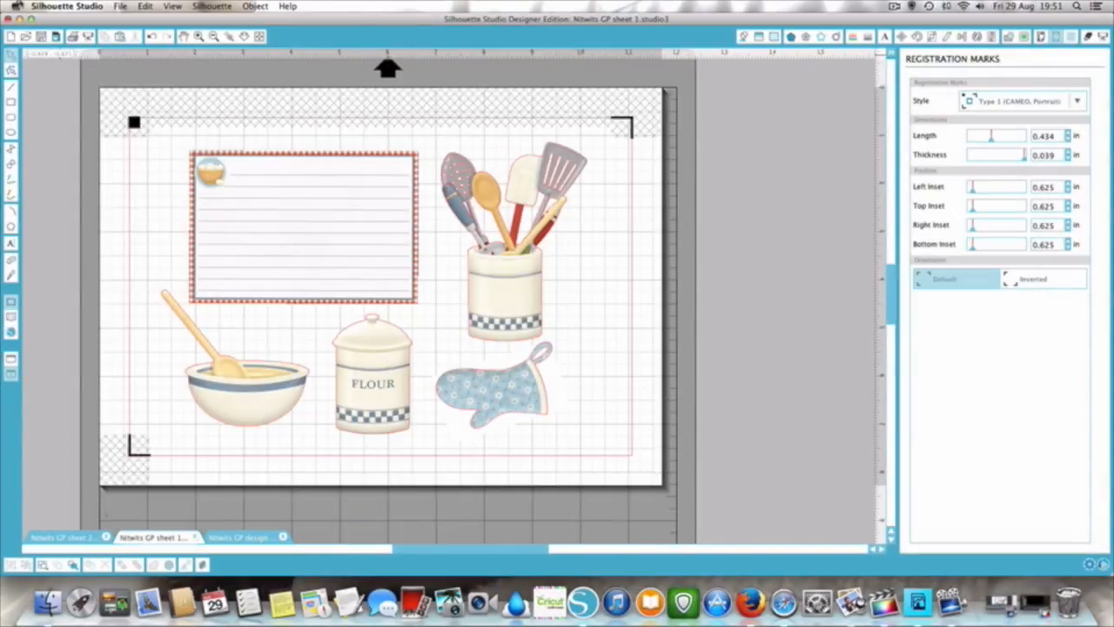
left_click(87, 37)
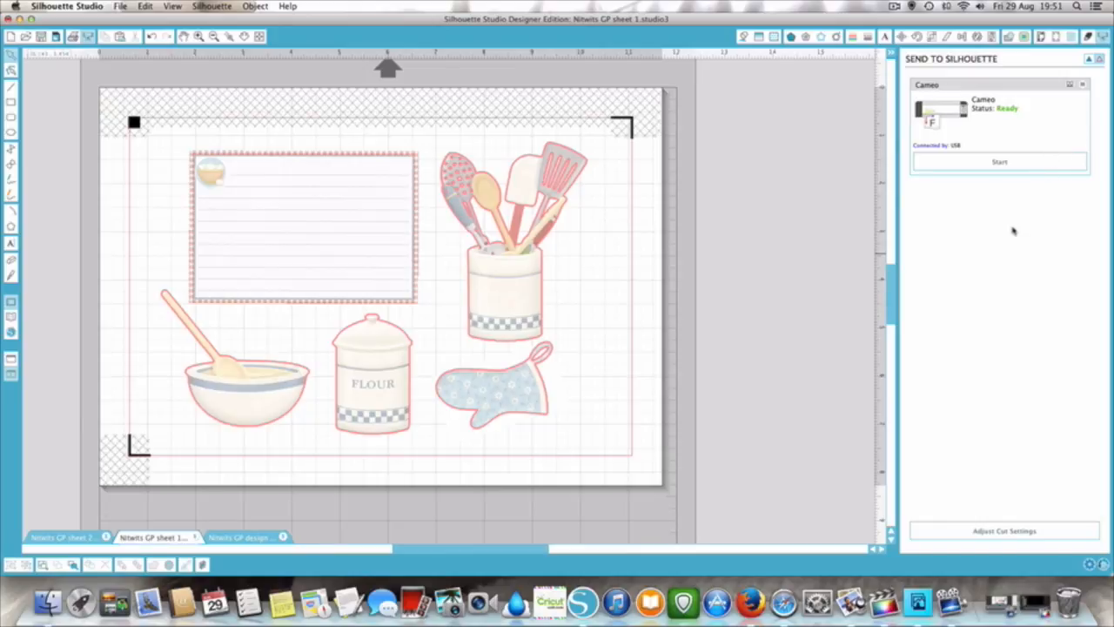
left_click(986, 531)
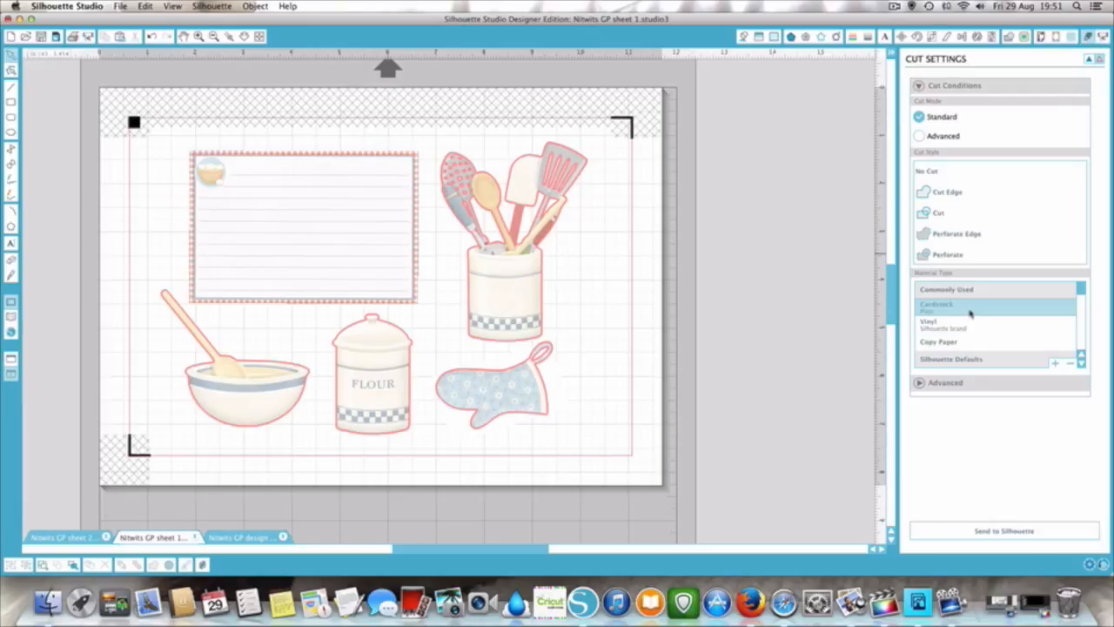
left_click(919, 383)
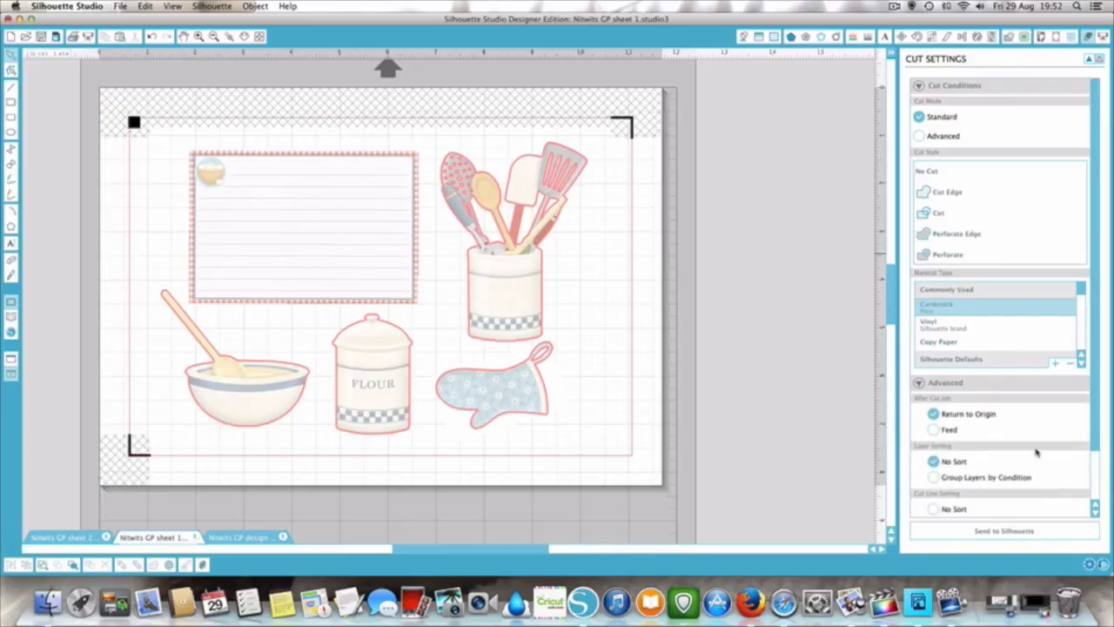
scroll(1036, 451, "down", 3)
left_click(1005, 531)
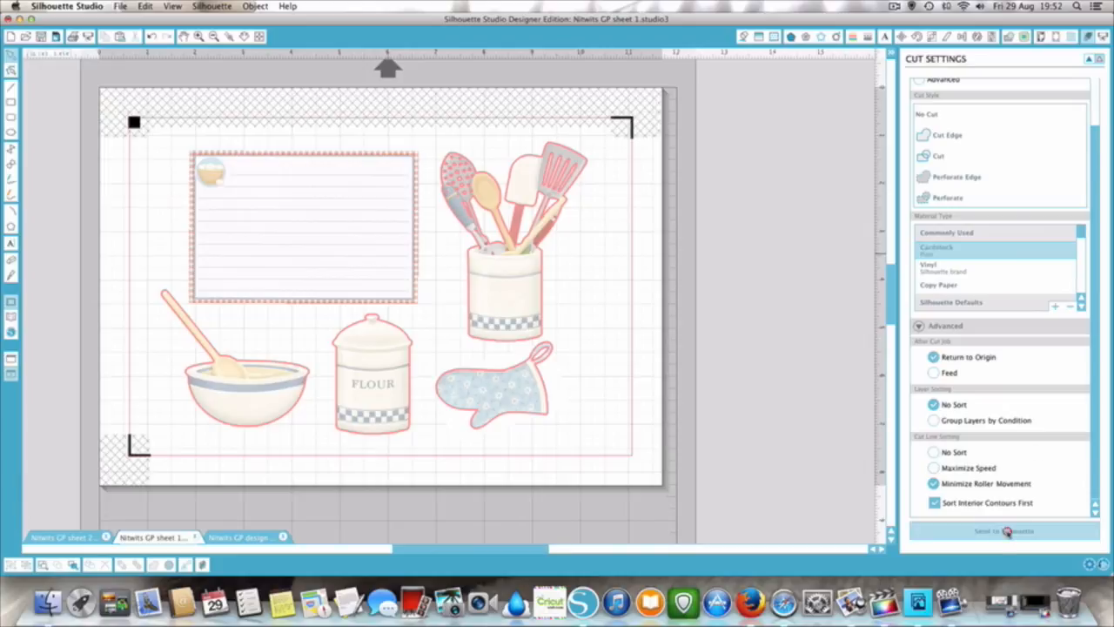